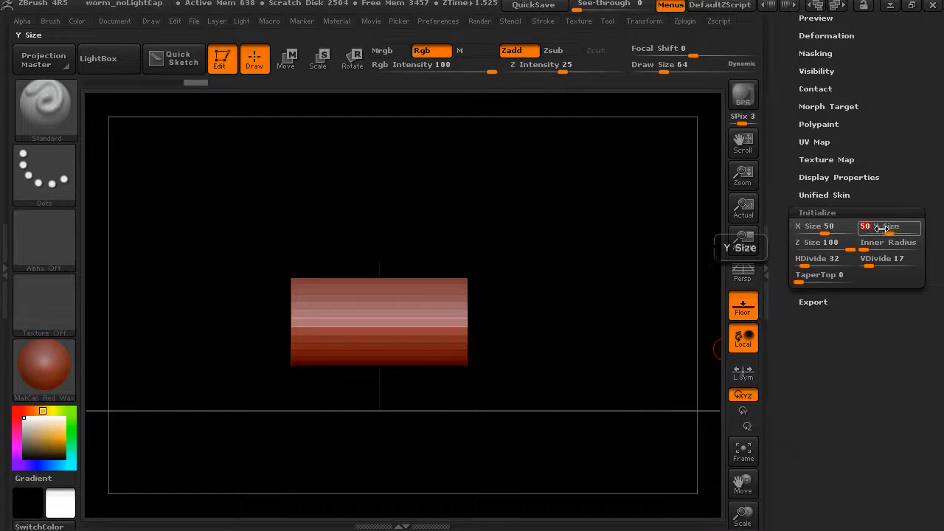
# - Set the cylinder's Y Size and X Size to 20 in its initial shape settings
pyautogui.write('0')
pyautogui.press('Return')
pyautogui.click(831, 230)
pyautogui.write('20')
pyautogui.moveTo(572, 267); pyautogui.dragTo(628, 295)
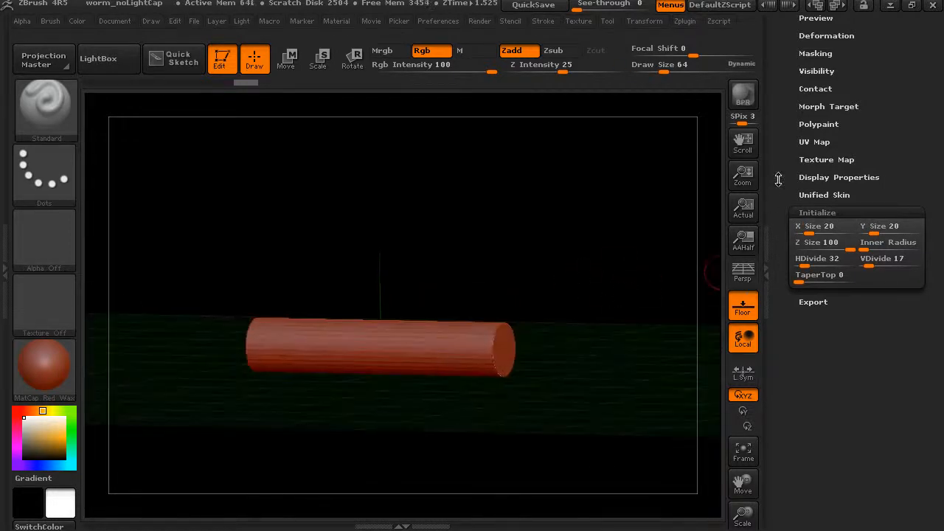
# - Convert the thin cylinder primitive into a PolyMesh3D
pyautogui.scroll(5, 778, 181)
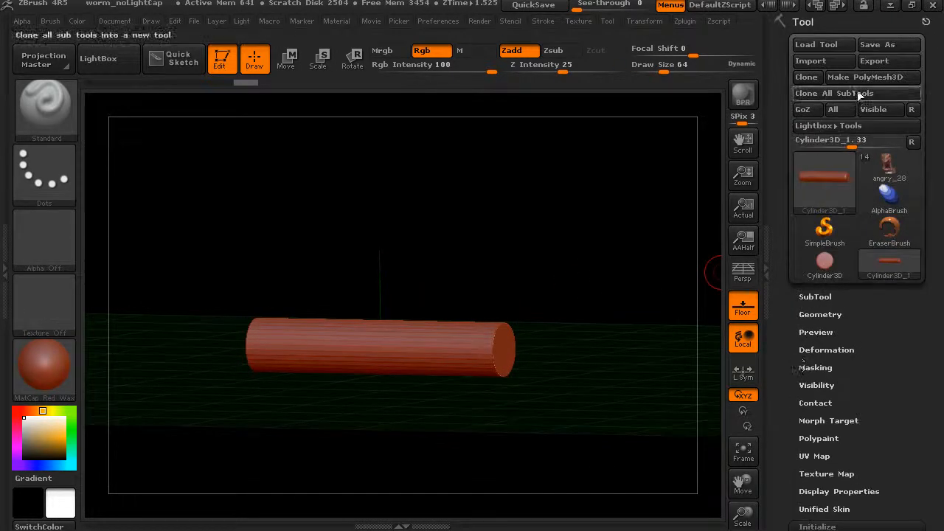
pyautogui.click(871, 79)
pyautogui.moveTo(698, 267); pyautogui.dragTo(678, 264)
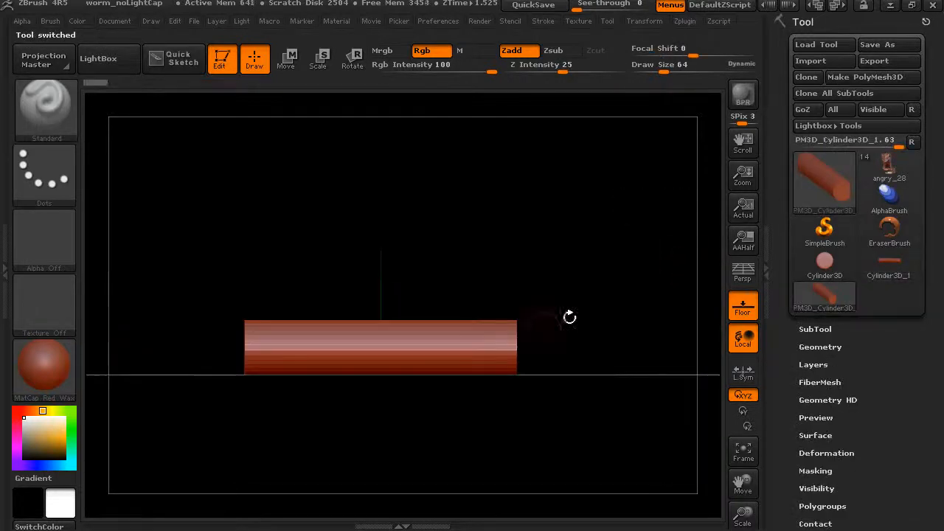
# - Rotate the cylinder about the X axis with the Rotate deformation until it stands upright
pyautogui.scroll(-3, 791, 418)
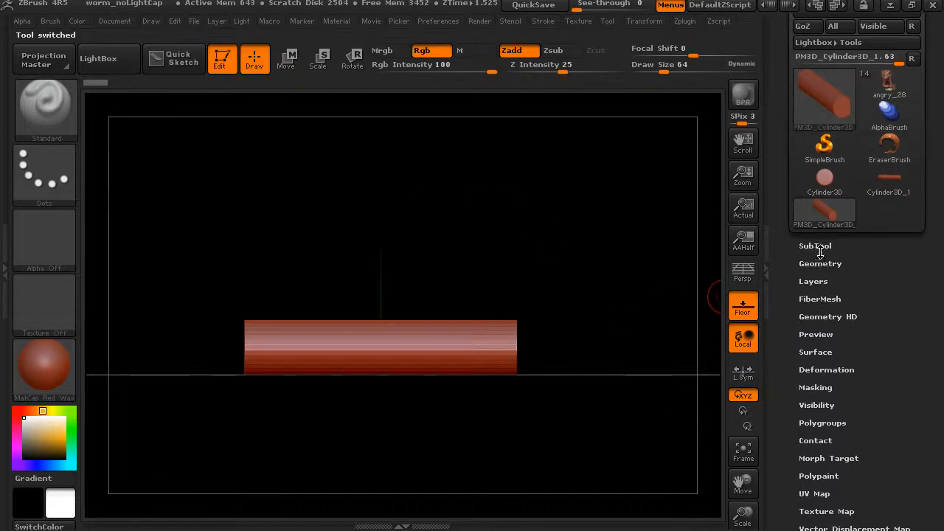
pyautogui.click(816, 373)
pyautogui.moveTo(788, 370); pyautogui.dragTo(784, 332)
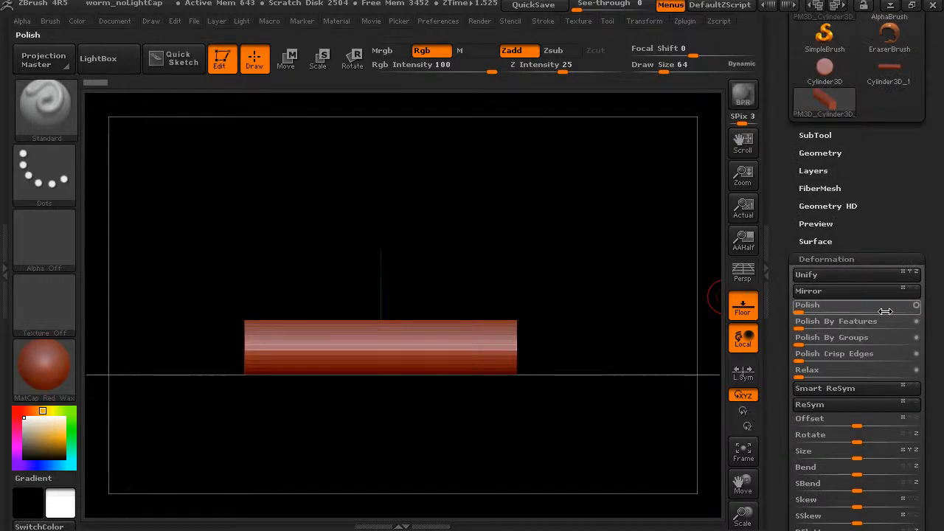
pyautogui.moveTo(858, 440); pyautogui.dragTo(797, 434)
pyautogui.click(904, 435)
pyautogui.moveTo(865, 440); pyautogui.dragTo(827, 439)
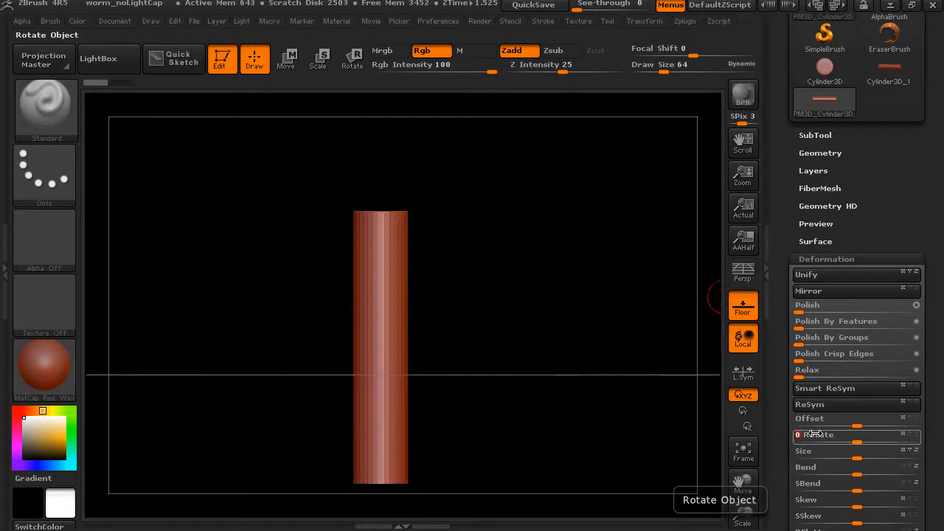
# - Turn on perspective display for the upright cylinder
pyautogui.moveTo(573, 356)
pyautogui.mouseDown()
pyautogui.moveTo(489, 348)
pyautogui.moveTo(561, 346)
pyautogui.mouseUp()
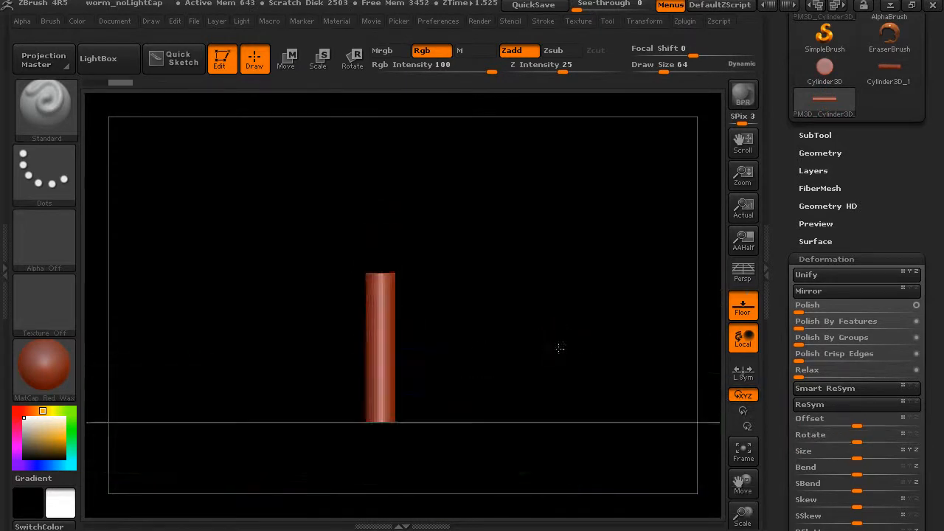
pyautogui.click(744, 273)
pyautogui.moveTo(615, 320); pyautogui.dragTo(604, 340)
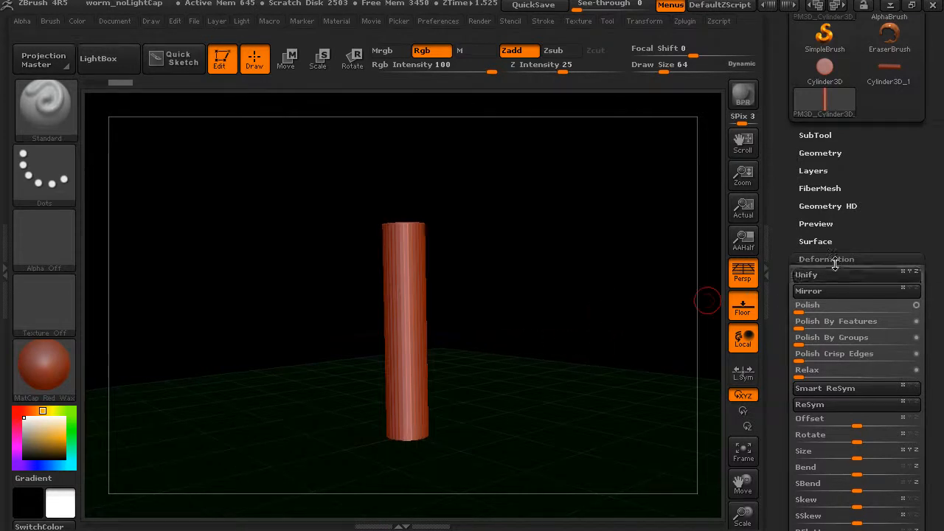
# - Close the deformation settings and subdivide the cylinder mesh to smooth it
pyautogui.click(807, 260)
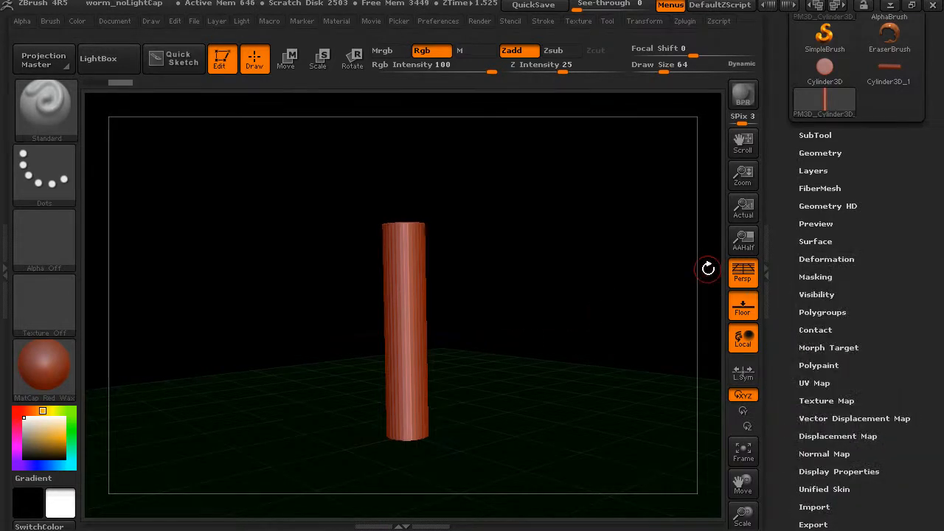
pyautogui.hotkey('ctrl', 'd')
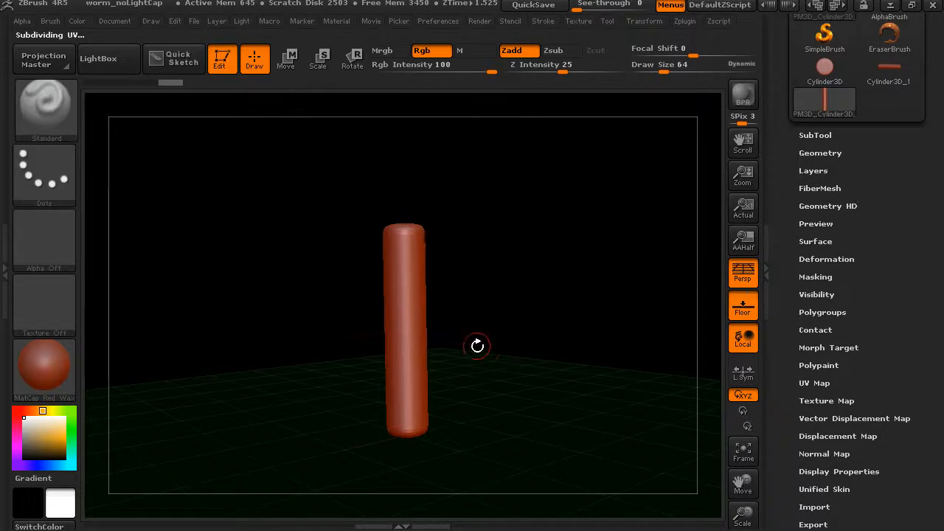
pyautogui.moveTo(491, 301); pyautogui.dragTo(532, 350)
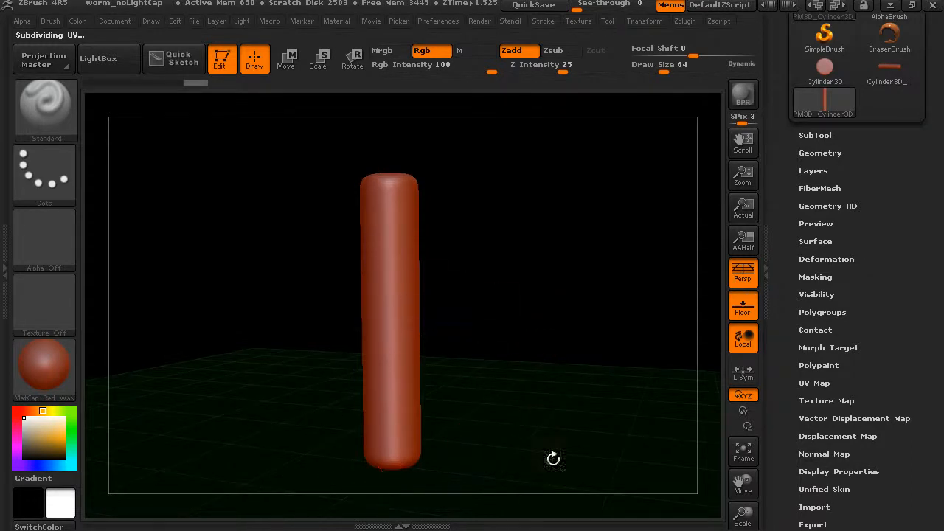
# - Open the floor grid's Front-Back settings and examine the Map1, Map2 and Switch options
pyautogui.click(150, 22)
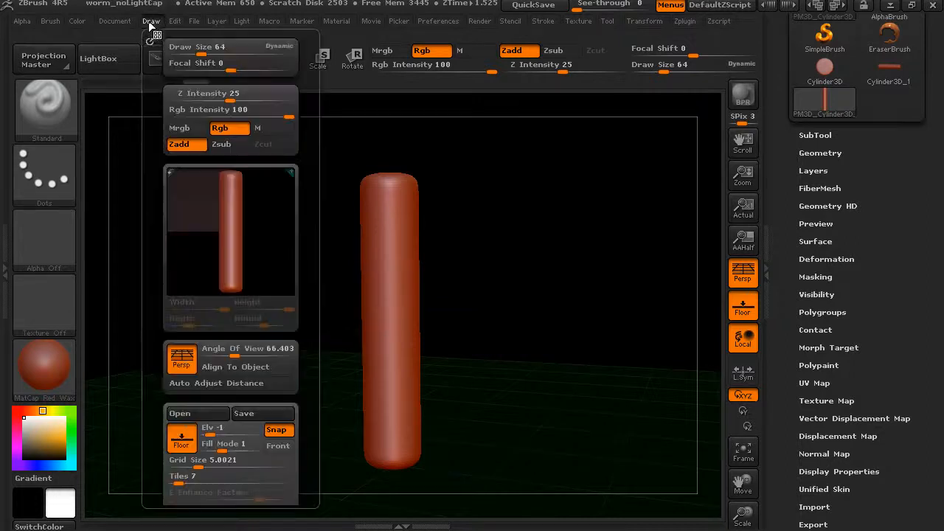
pyautogui.moveTo(155, 397)
pyautogui.mouseDown()
pyautogui.moveTo(165, 285)
pyautogui.moveTo(179, 277)
pyautogui.mouseUp()
pyautogui.click(189, 323)
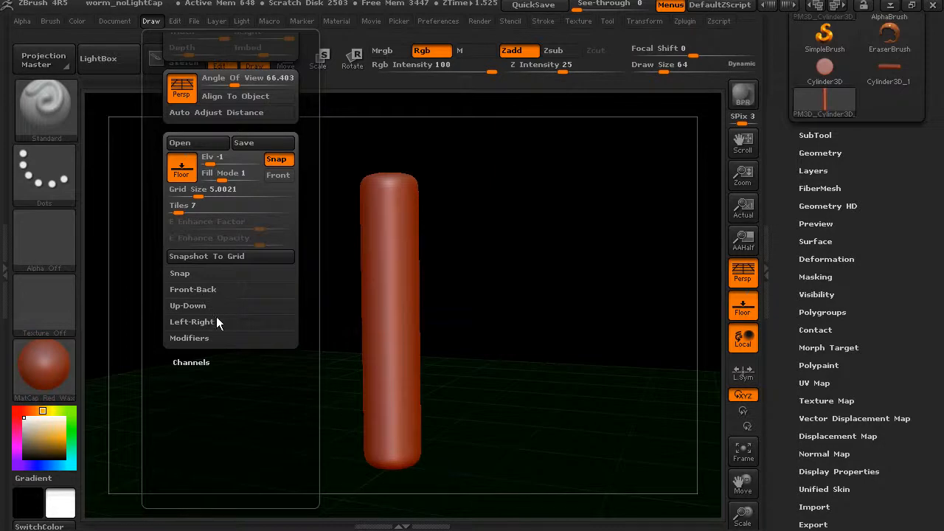
pyautogui.click(198, 289)
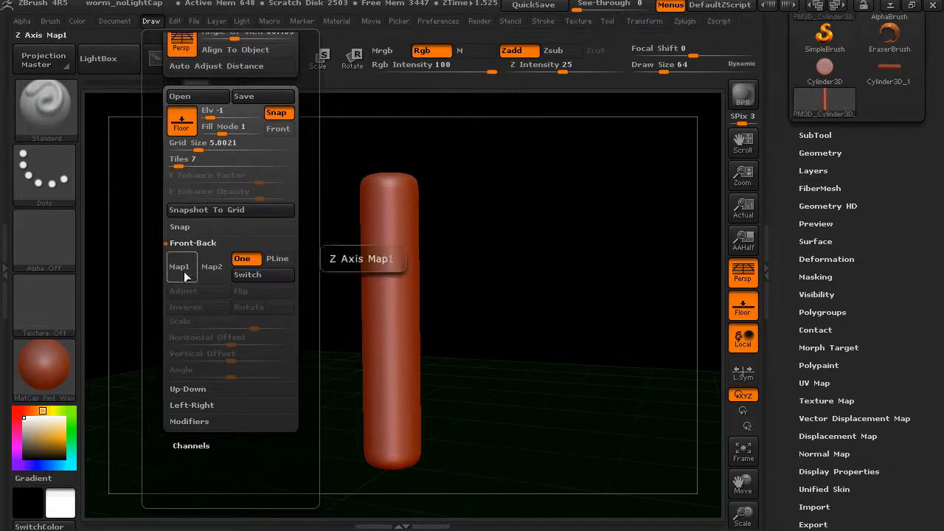
pyautogui.click(210, 275)
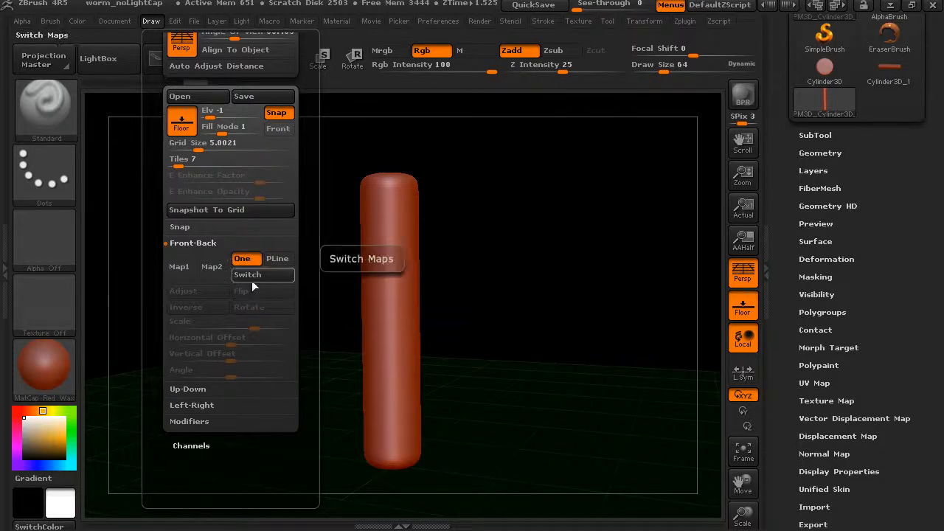
pyautogui.click(182, 267)
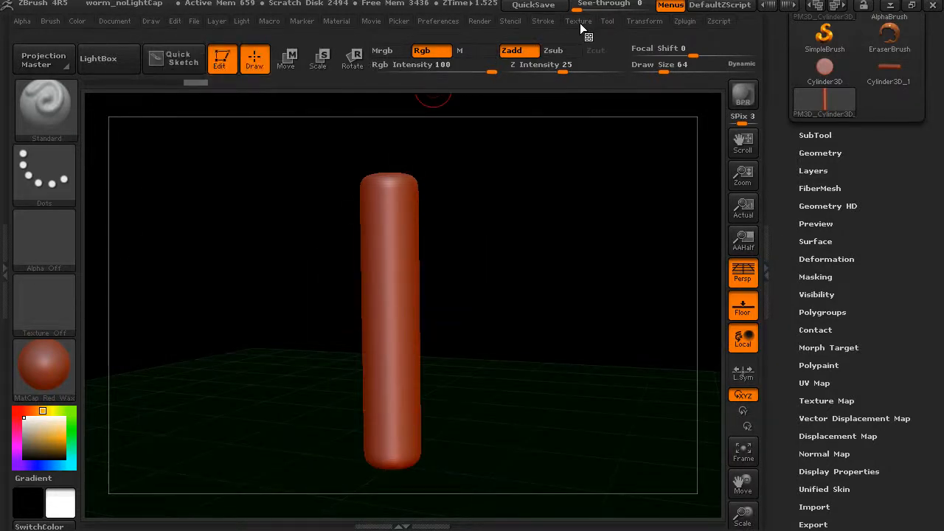
# - Import the images statue_a.jpg, statue_b.jpg and statue_c.jpg from the Images folder as textures
pyautogui.click(581, 23)
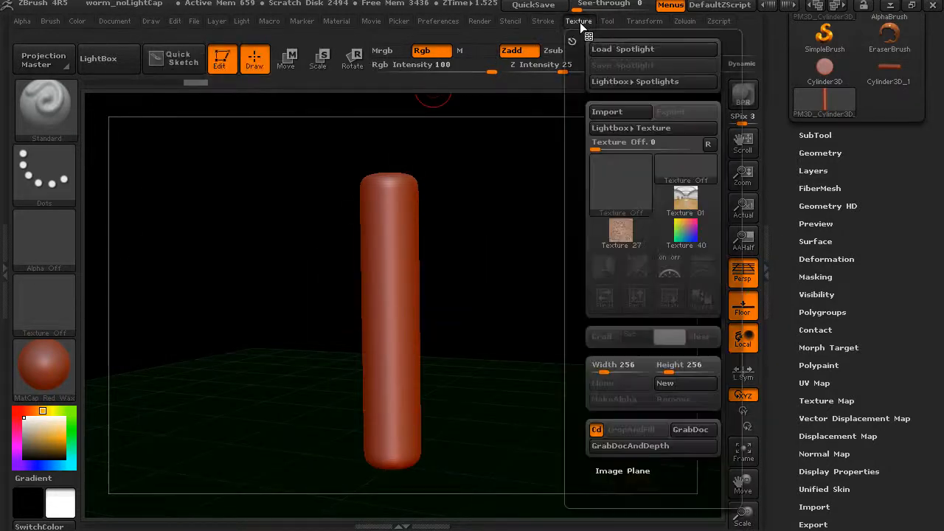
pyautogui.click(608, 112)
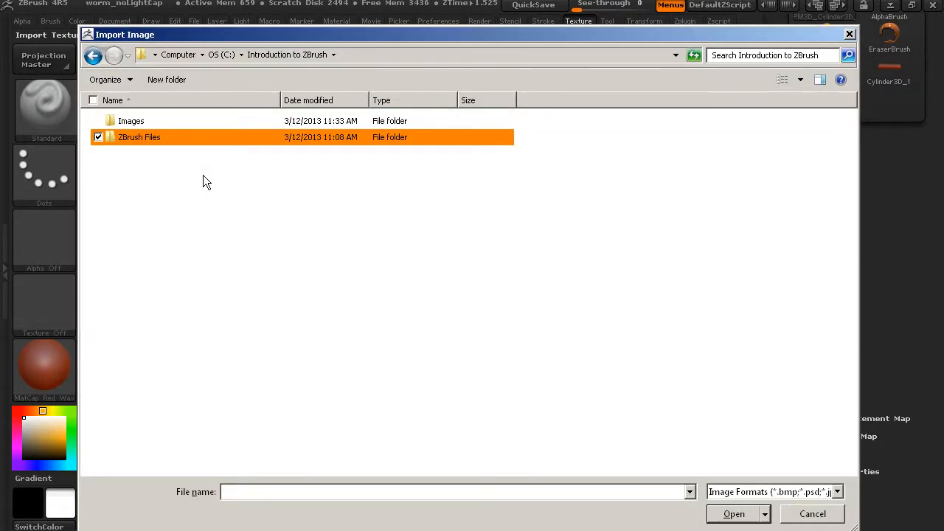
pyautogui.doubleClick(131, 121)
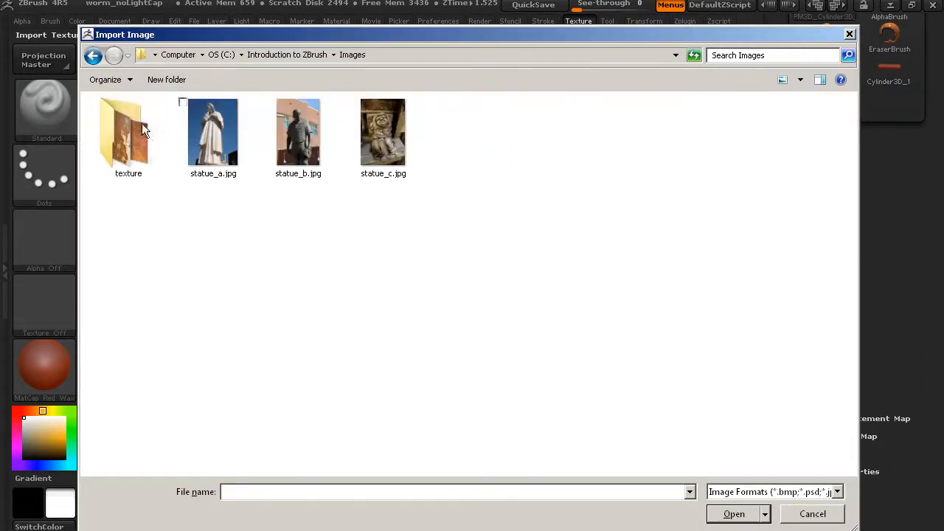
pyautogui.moveTo(479, 117); pyautogui.dragTo(251, 221)
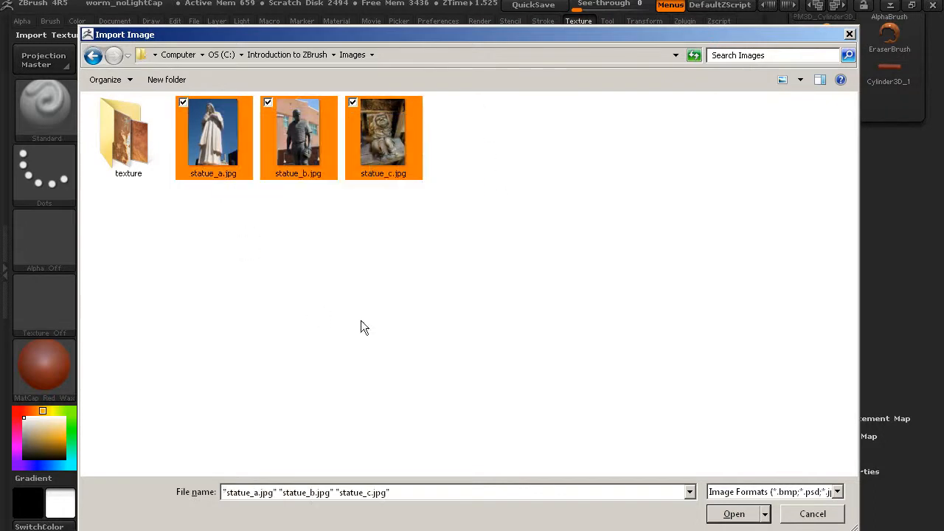
pyautogui.click(733, 513)
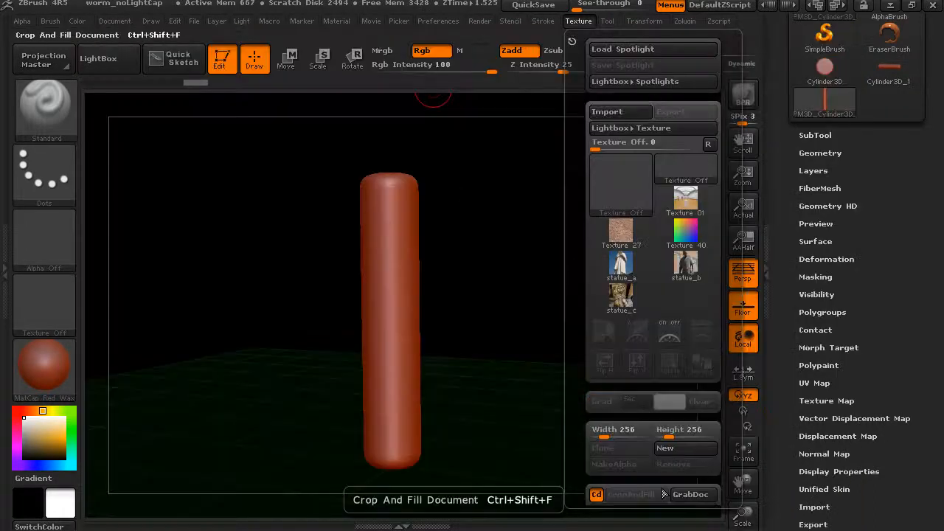
pyautogui.moveTo(700, 263)
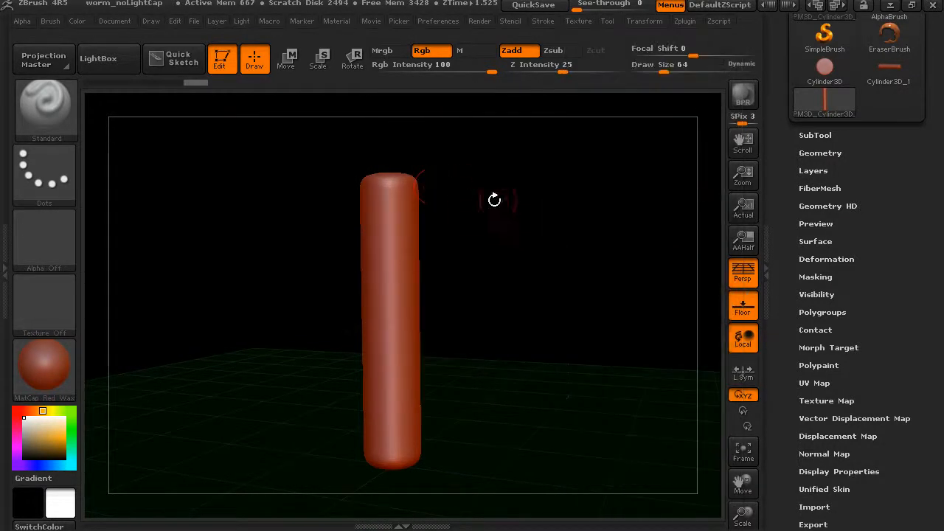
# - Assign the statue_b texture to Map1 of the floor grid's Front-Back axis
pyautogui.click(150, 20)
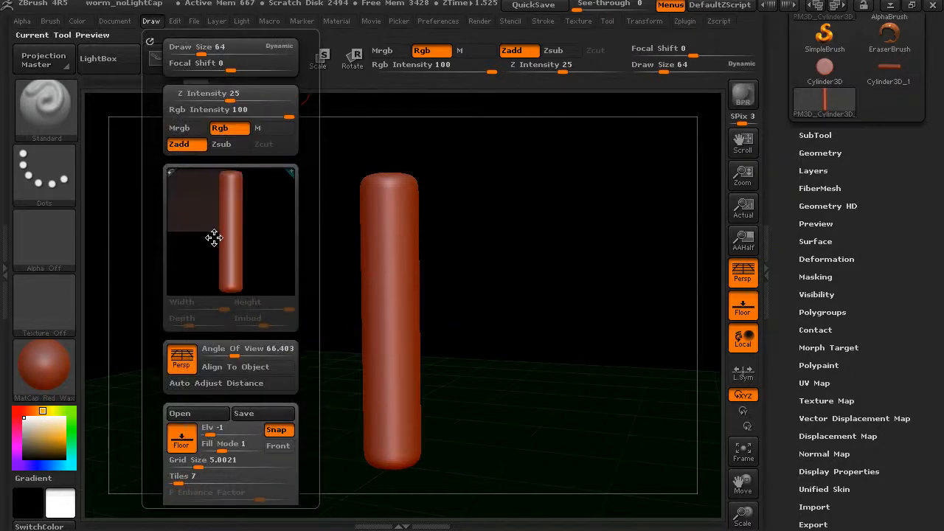
pyautogui.scroll(-8, 158, 388)
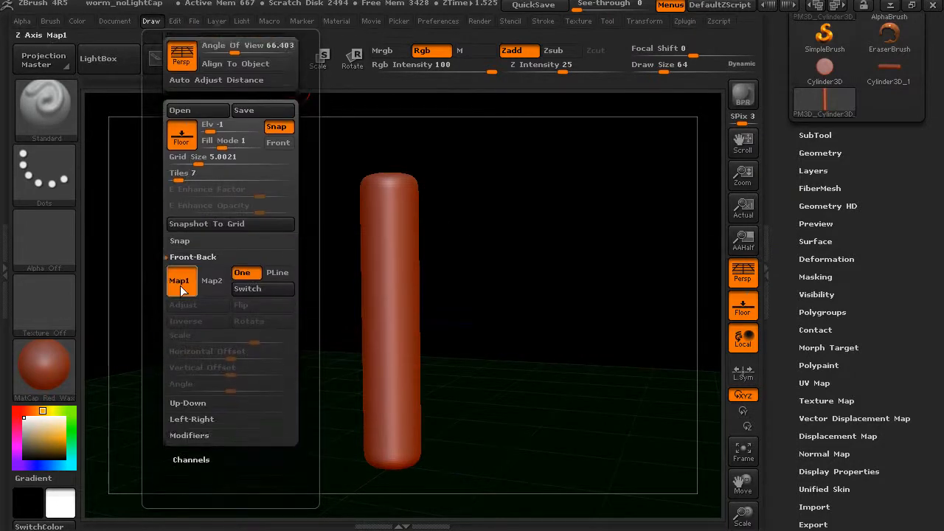
pyautogui.click(184, 283)
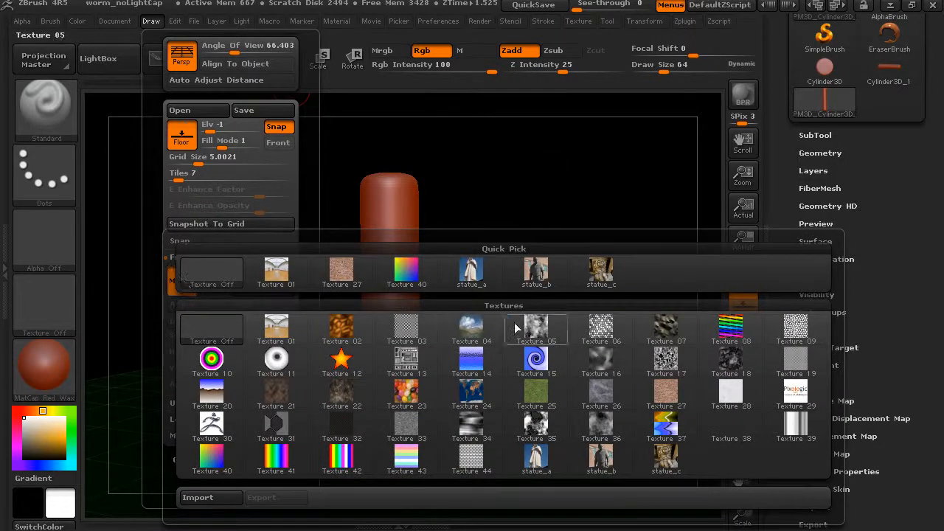
pyautogui.click(544, 274)
# - View the cylinder against the reference image from the front with perspective turned off
pyautogui.keyDown('alt'); pyautogui.moveTo(583, 329); pyautogui.dragTo(399, 286); pyautogui.keyUp('alt')
pyautogui.moveTo(557, 306); pyautogui.dragTo(527, 314)
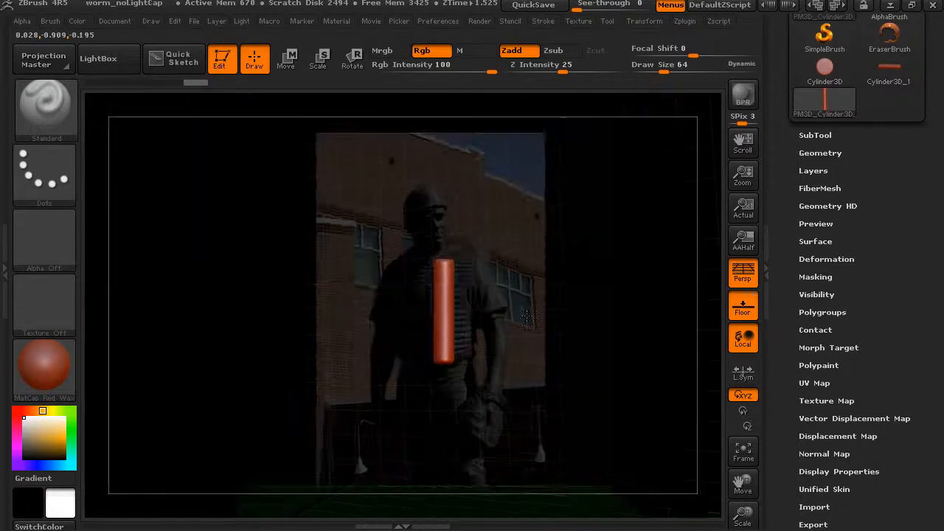
pyautogui.keyDown('alt'); pyautogui.moveTo(607, 314); pyautogui.dragTo(592, 302); pyautogui.keyUp('alt')
pyautogui.click(743, 273)
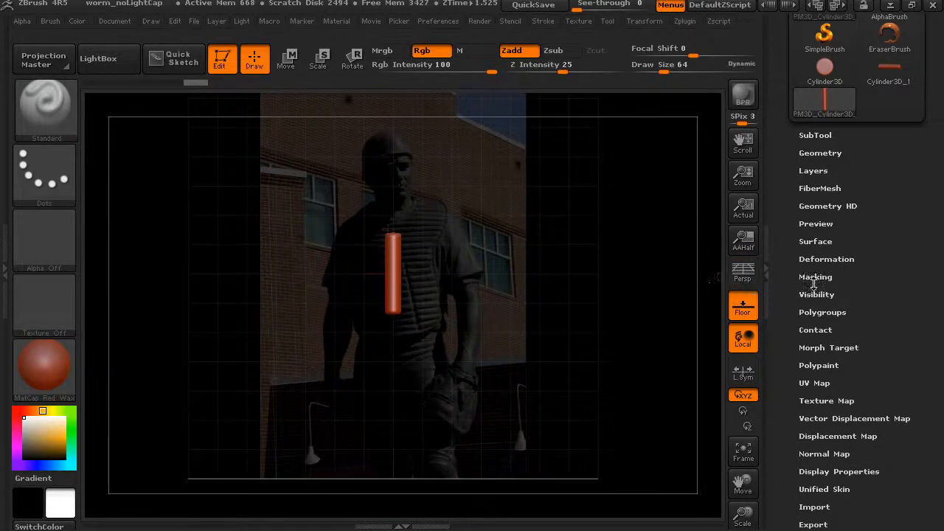
pyautogui.click(826, 259)
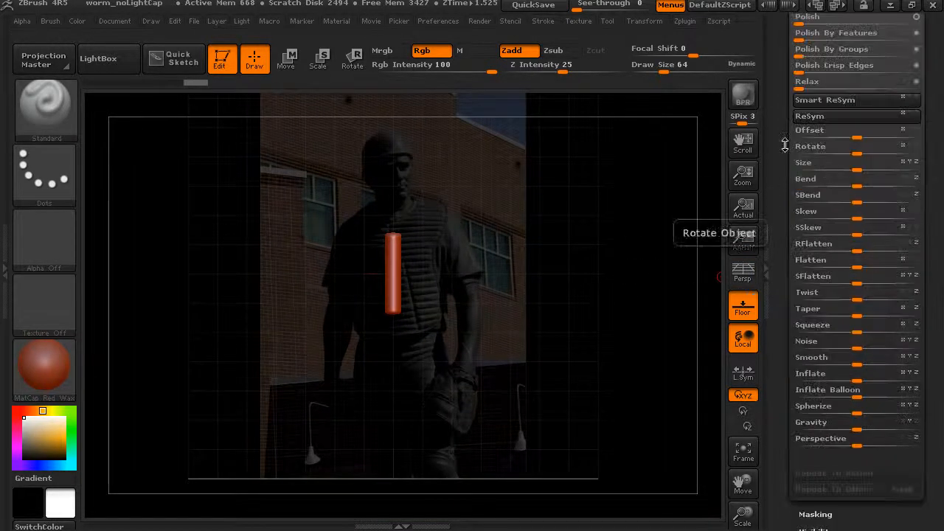
pyautogui.scroll(3, 833, 280)
pyautogui.click(832, 301)
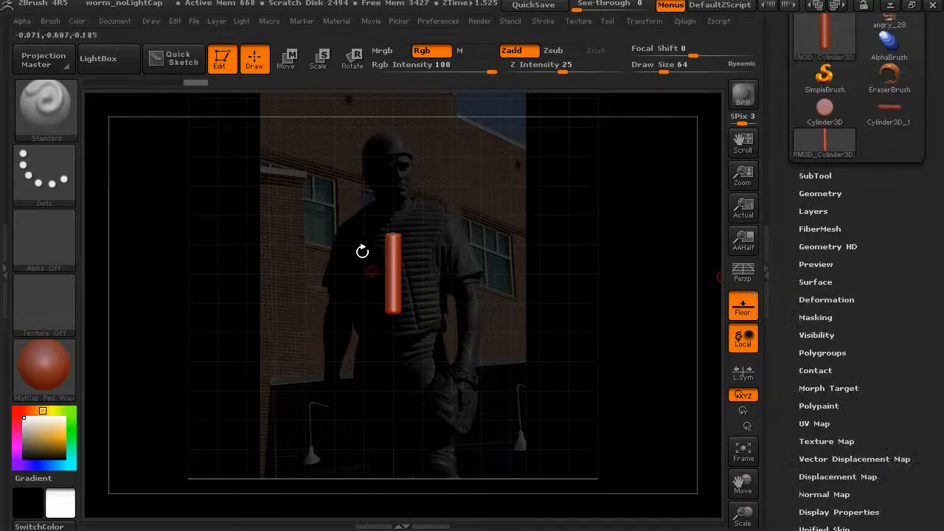
# - Snap the reference grid to the mesh with SnapToMesh so the image matches the cylinder's height
pyautogui.click(152, 21)
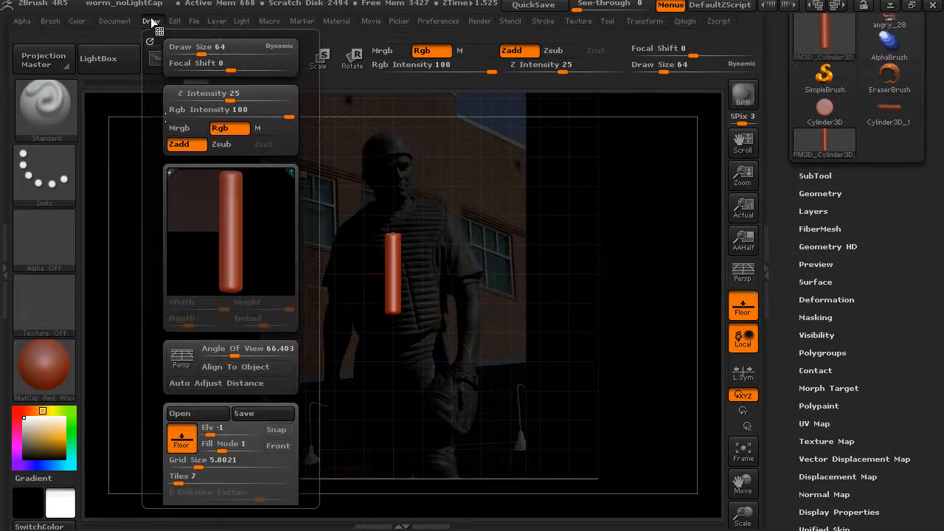
pyautogui.moveTo(153, 341); pyautogui.dragTo(154, 169)
pyautogui.click(242, 386)
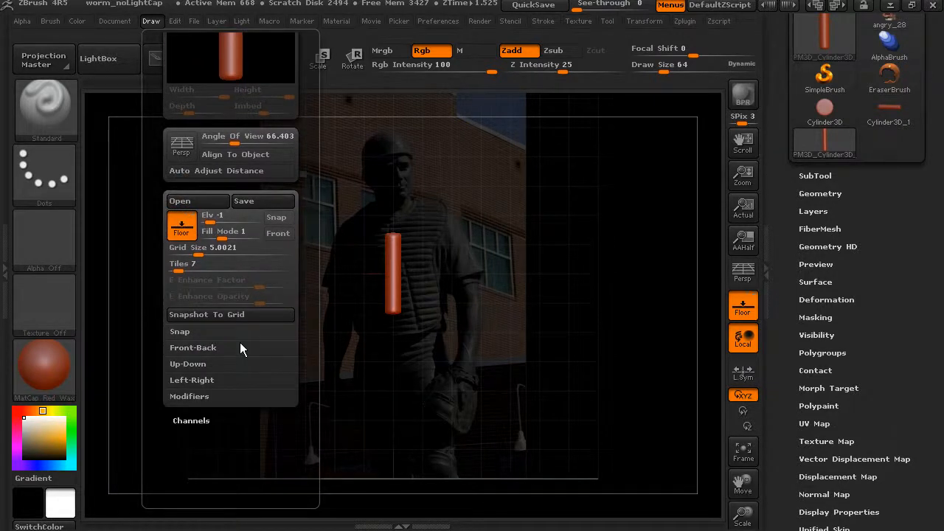
pyautogui.click(177, 332)
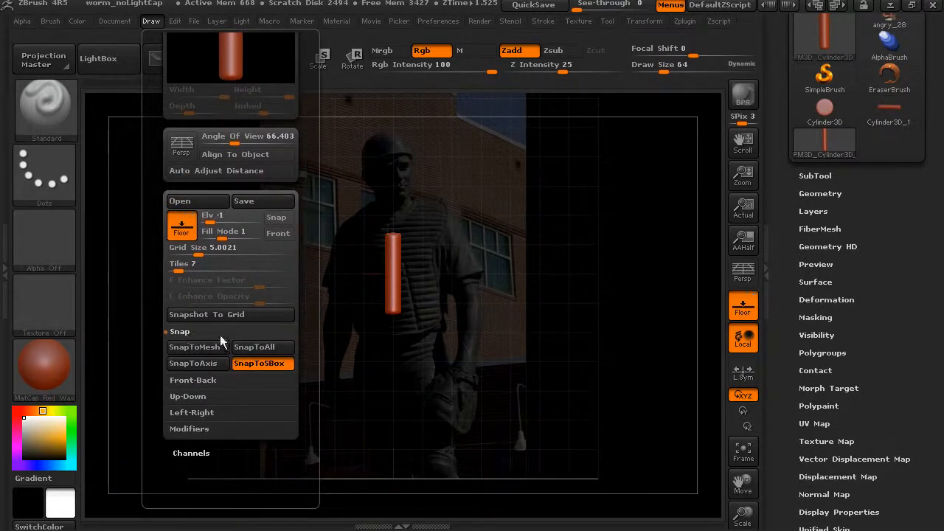
pyautogui.click(206, 348)
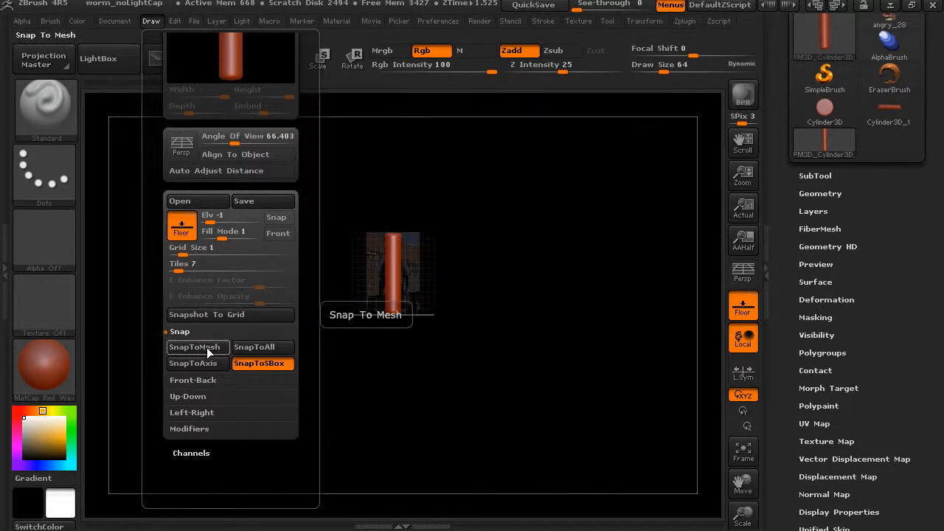
pyautogui.moveTo(727, 383); pyautogui.dragTo(720, 372)
pyautogui.moveTo(586, 332); pyautogui.dragTo(551, 347)
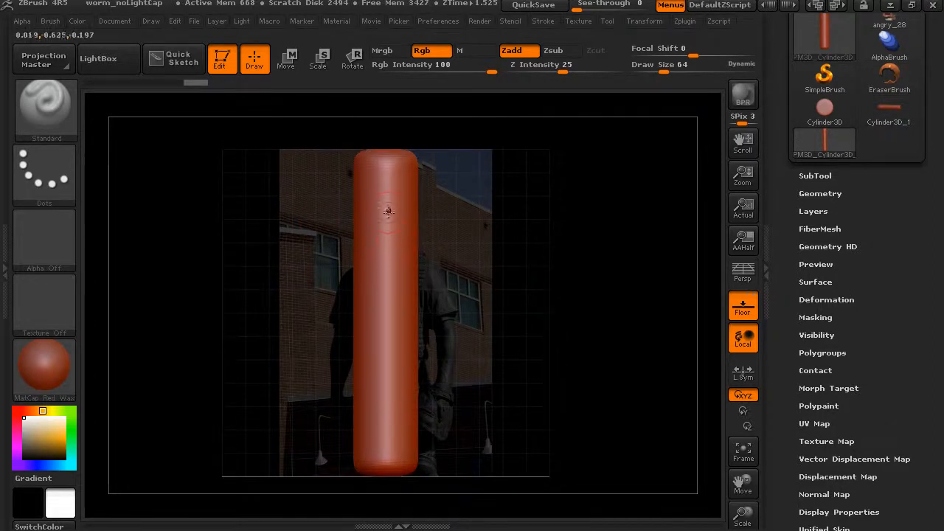
# - Set the Front-Back map's scale to 1.0099 and horizontal offset to 0.0052, then check its crop and adjust options without changing them
pyautogui.click(147, 23)
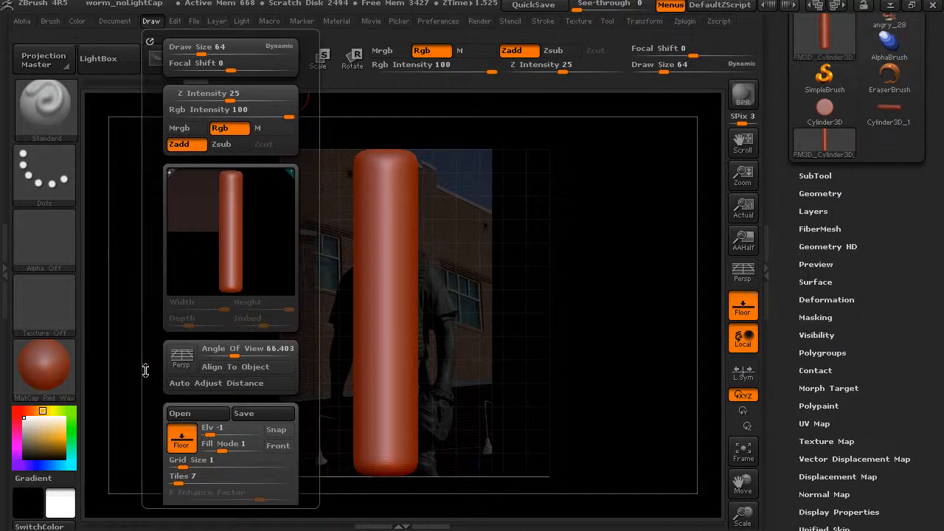
pyautogui.scroll(-5, 154, 373)
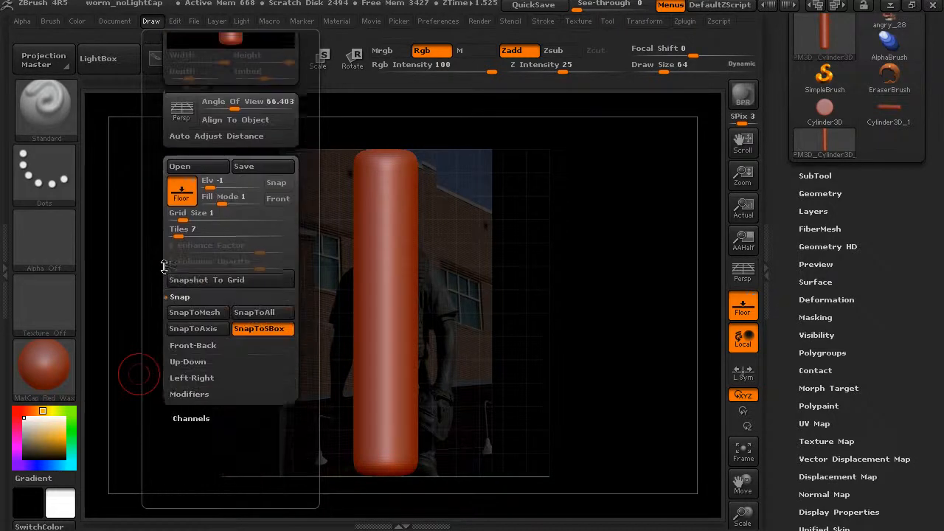
pyautogui.click(198, 343)
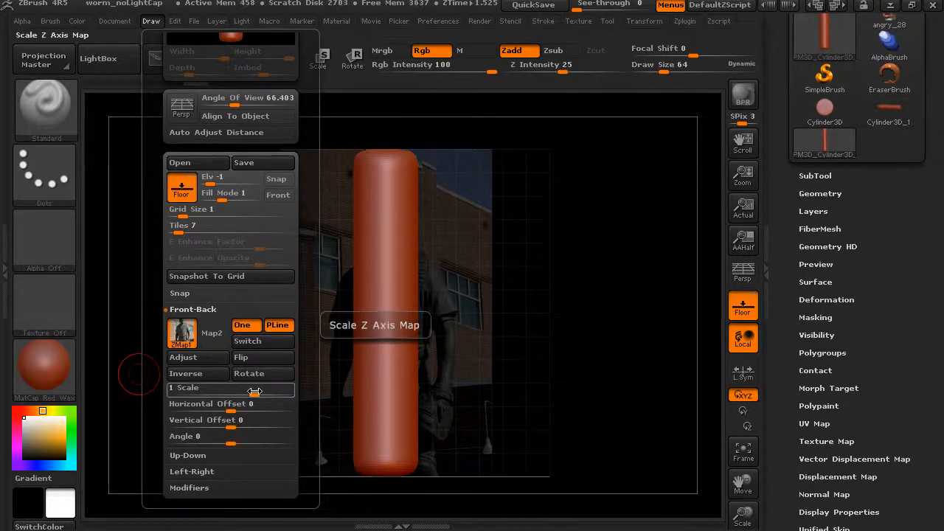
pyautogui.moveTo(253, 395); pyautogui.dragTo(232, 422)
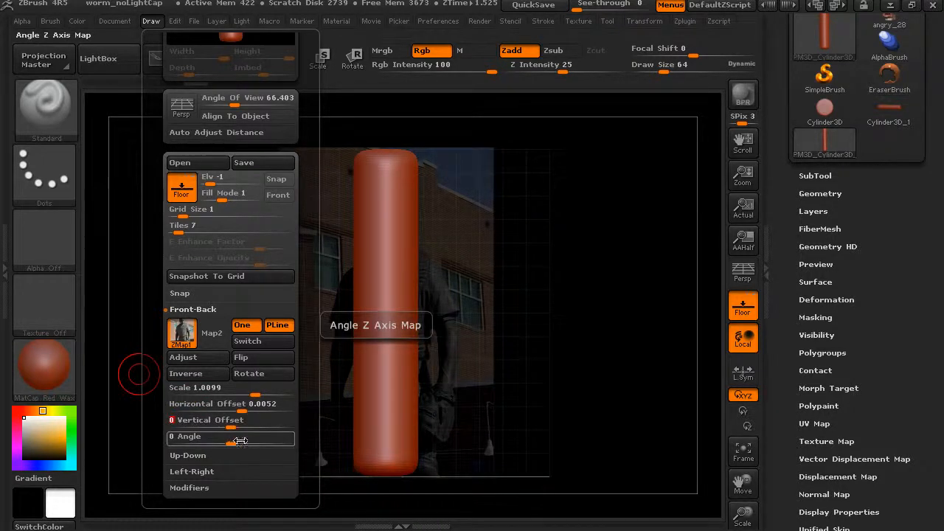
pyautogui.click(198, 361)
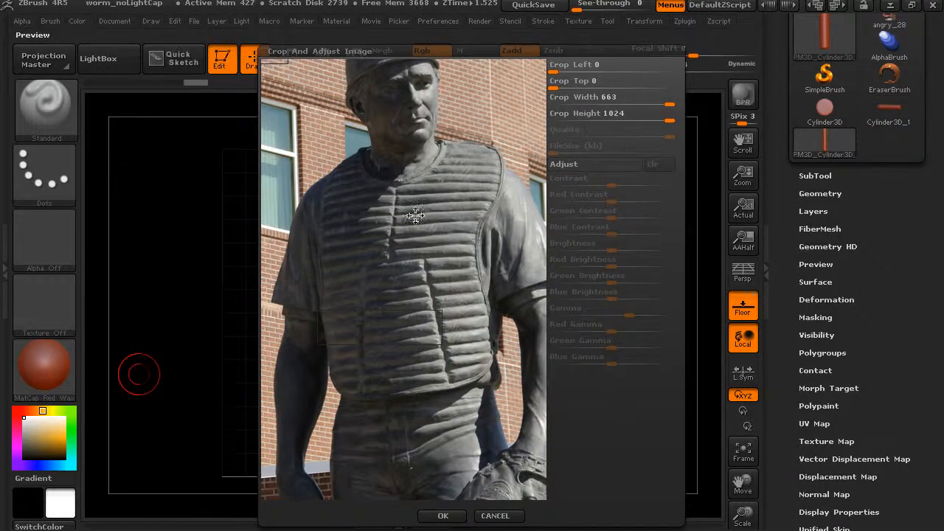
pyautogui.click(500, 516)
# - Try the floor grid's other fill modes, return Fill Mode to 1 and show the reference image in front of the mesh
pyautogui.click(152, 23)
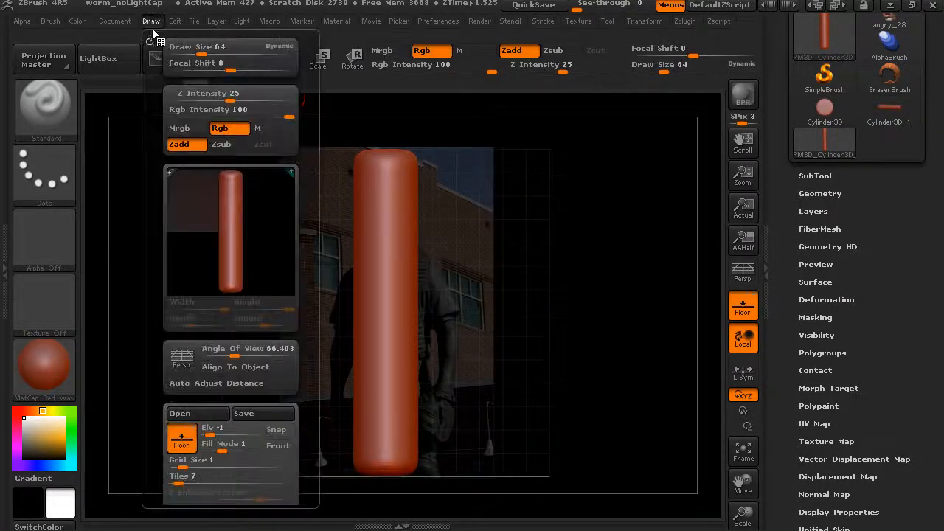
pyautogui.moveTo(156, 330); pyautogui.dragTo(156, 131)
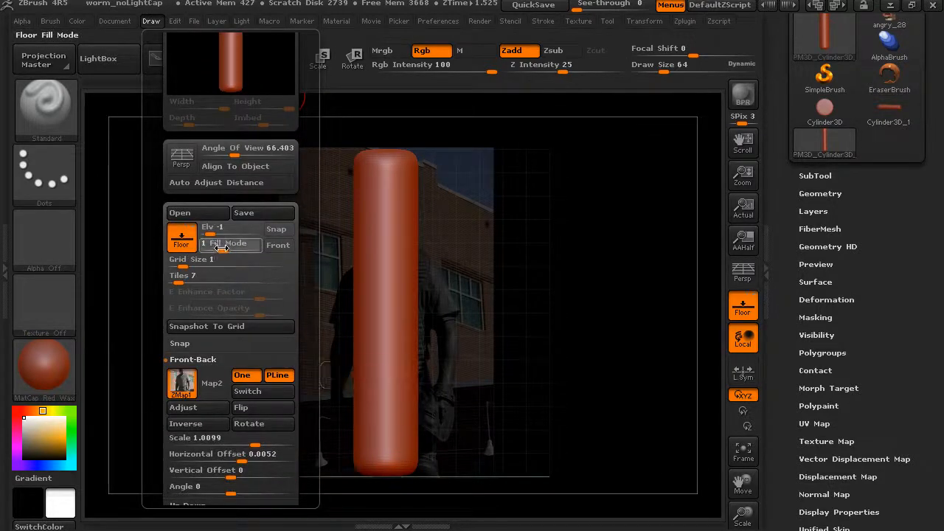
pyautogui.moveTo(227, 249); pyautogui.dragTo(253, 251)
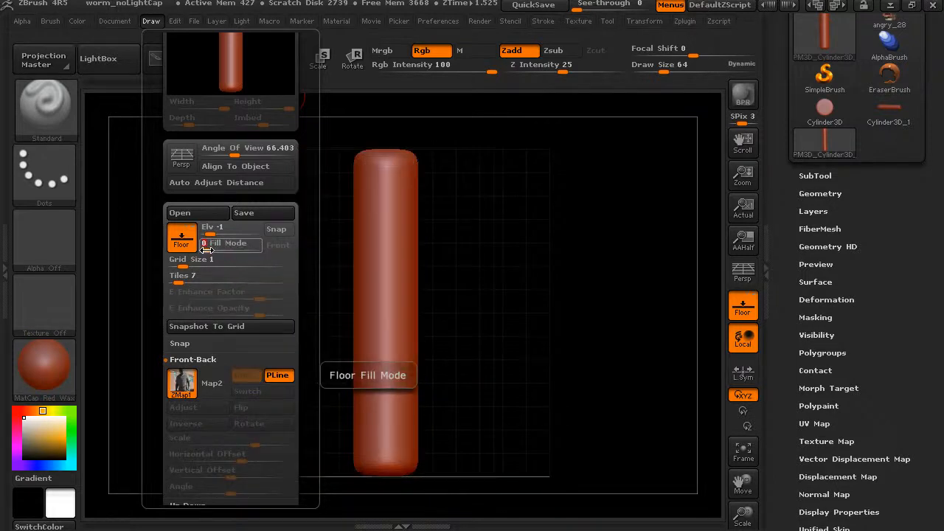
pyautogui.moveTo(218, 249)
pyautogui.mouseDown()
pyautogui.moveTo(270, 258)
pyautogui.moveTo(221, 250)
pyautogui.mouseUp()
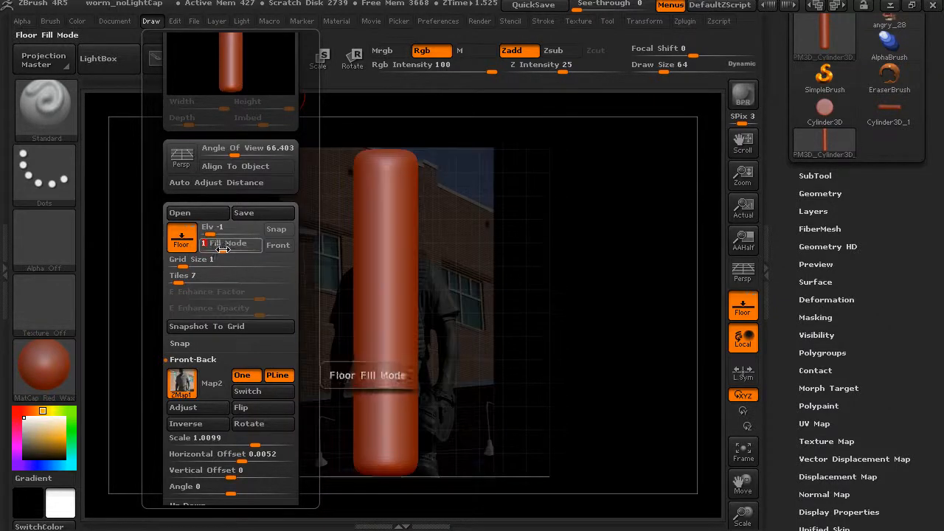
pyautogui.click(279, 247)
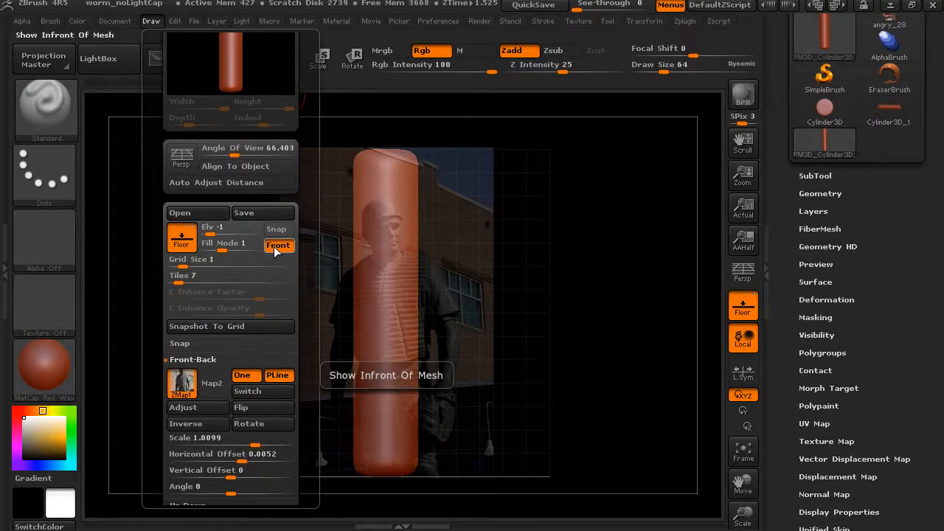
# - With the Move brush at draw size 118, narrow the cylinder's neck area and pull out both shoulders to follow the statue's outline
pyautogui.keyDown('alt'); pyautogui.moveTo(497, 233); pyautogui.dragTo(567, 245); pyautogui.keyUp('alt')
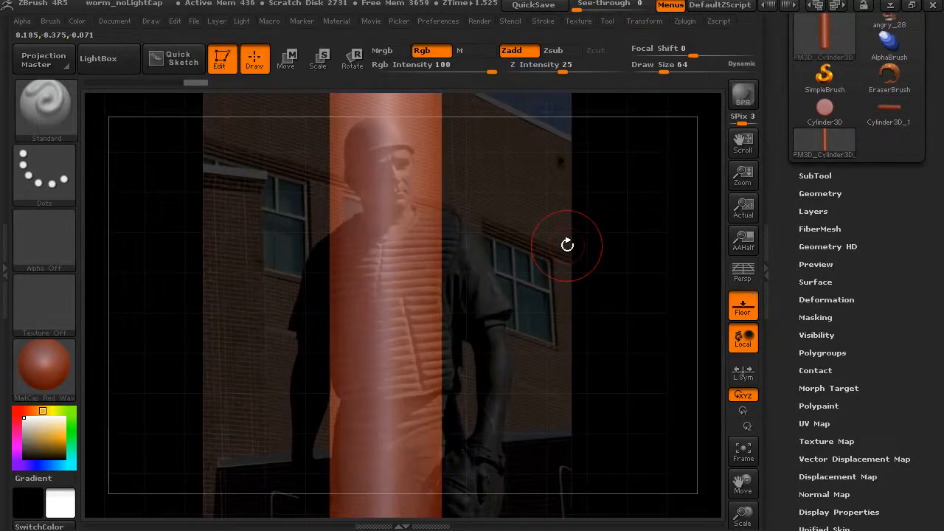
pyautogui.press('b')
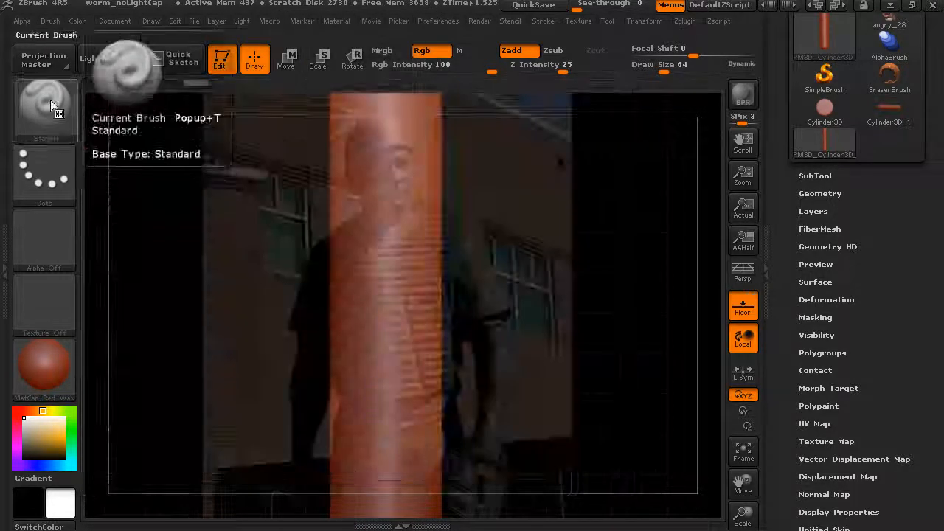
pyautogui.press('b')
pyautogui.press('m')
pyautogui.press('v')
pyautogui.moveTo(496, 247)
pyautogui.keyDown('alt'); pyautogui.mouseDown()
pyautogui.moveTo(543, 251)
pyautogui.moveTo(526, 366)
pyautogui.mouseUp(); pyautogui.keyUp('alt')
pyautogui.moveTo(671, 70); pyautogui.dragTo(675, 70)
pyautogui.moveTo(426, 246); pyautogui.dragTo(400, 253)
pyautogui.moveTo(306, 257)
pyautogui.mouseDown()
pyautogui.moveTo(324, 258)
pyautogui.moveTo(326, 209)
pyautogui.mouseUp()
pyautogui.moveTo(334, 163); pyautogui.dragTo(342, 161)
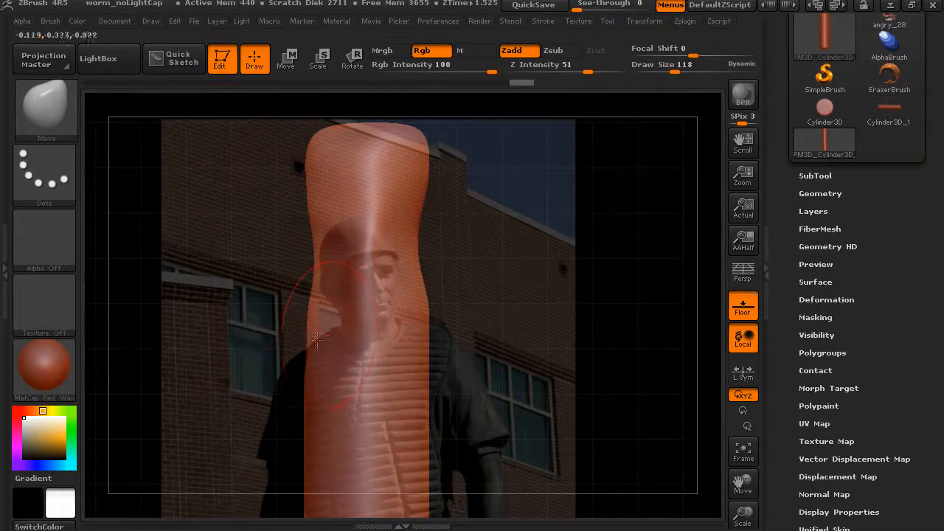
pyautogui.moveTo(322, 325); pyautogui.dragTo(324, 325)
pyautogui.moveTo(301, 376); pyautogui.dragTo(282, 384)
pyautogui.moveTo(434, 338); pyautogui.dragTo(477, 350)
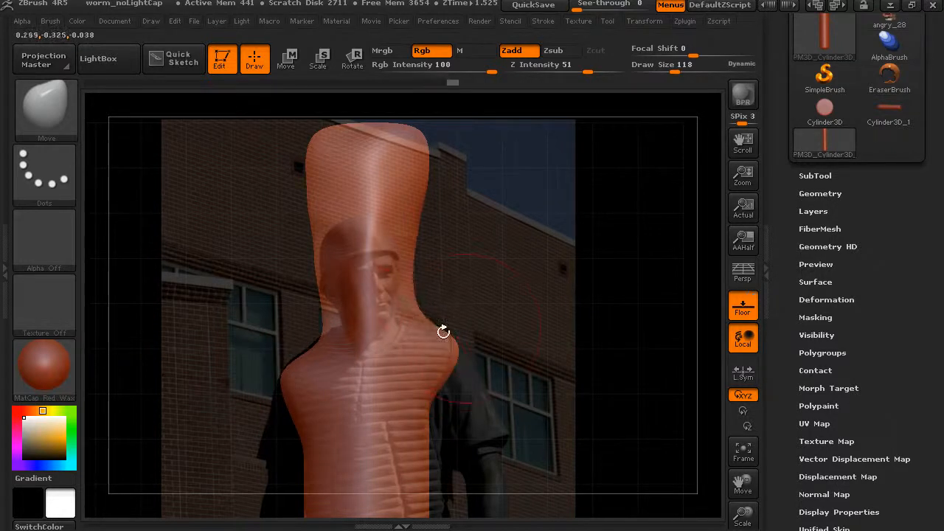
# - Assign the statue_c texture to Map1 of the floor grid's Left-Right axis
pyautogui.keyDown('alt'); pyautogui.moveTo(632, 264); pyautogui.dragTo(488, 212); pyautogui.keyUp('alt')
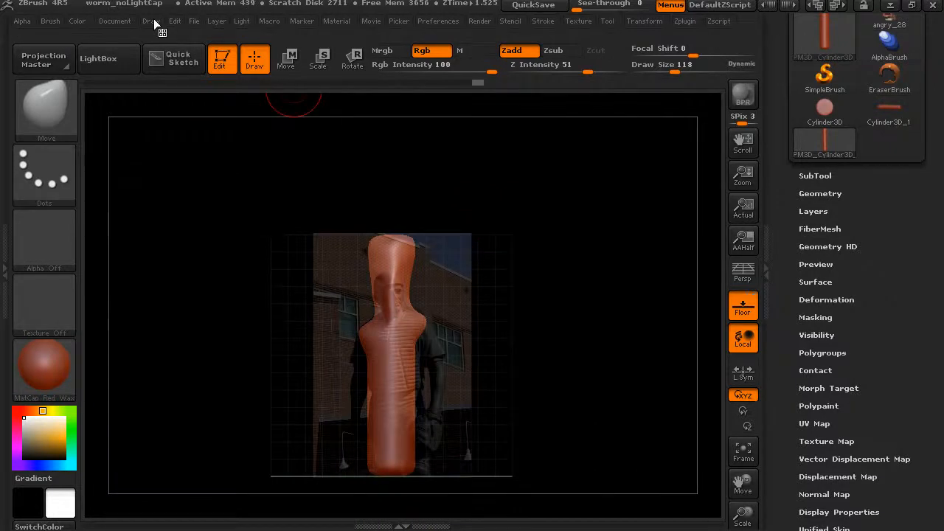
pyautogui.moveTo(529, 251)
pyautogui.mouseDown()
pyautogui.moveTo(491, 177)
pyautogui.moveTo(447, 181)
pyautogui.moveTo(491, 175)
pyautogui.mouseUp()
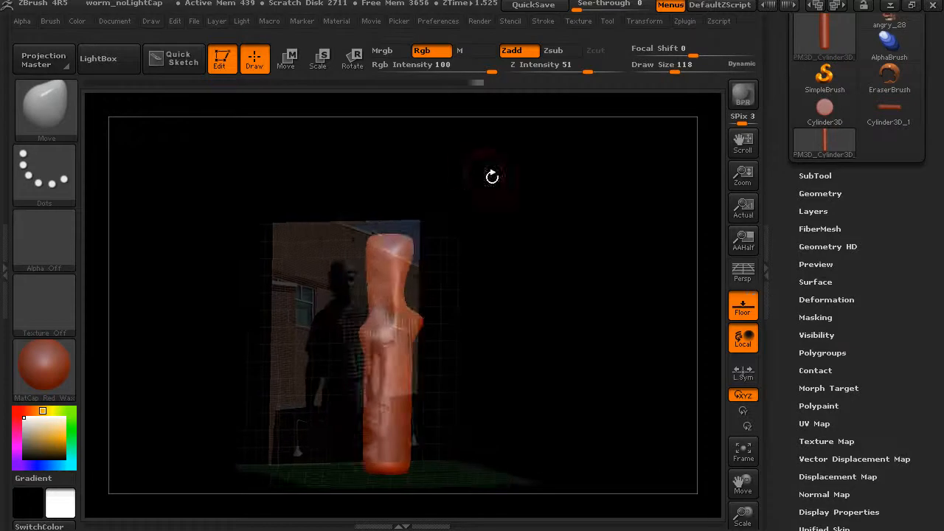
pyautogui.click(152, 21)
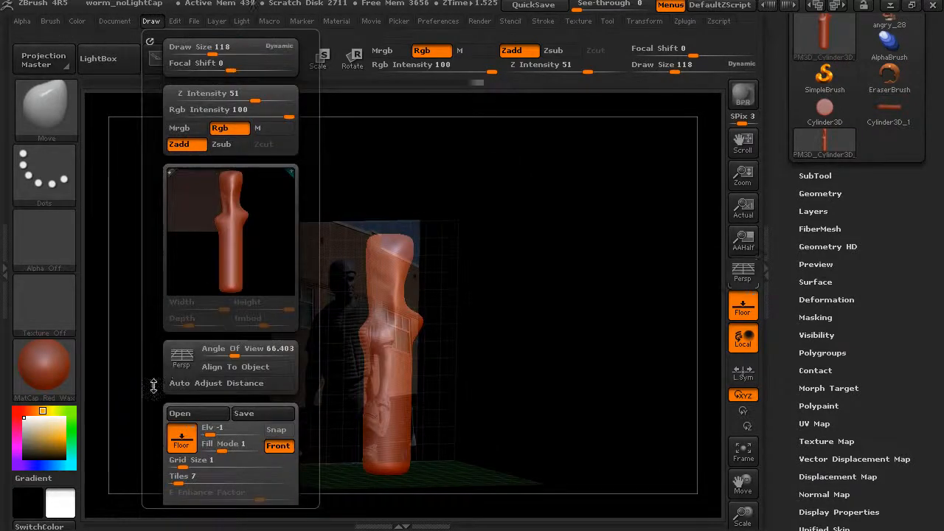
pyautogui.moveTo(153, 384); pyautogui.dragTo(164, 261)
pyautogui.click(196, 216)
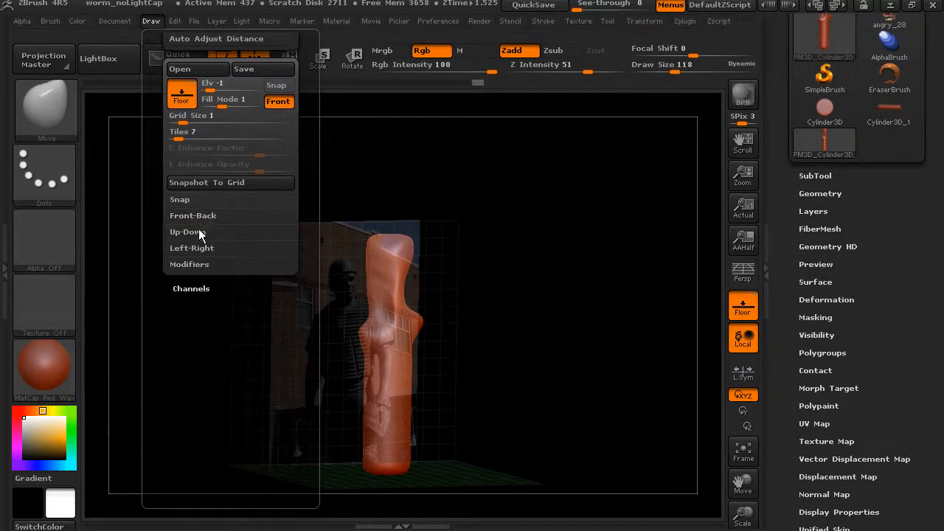
pyautogui.click(199, 249)
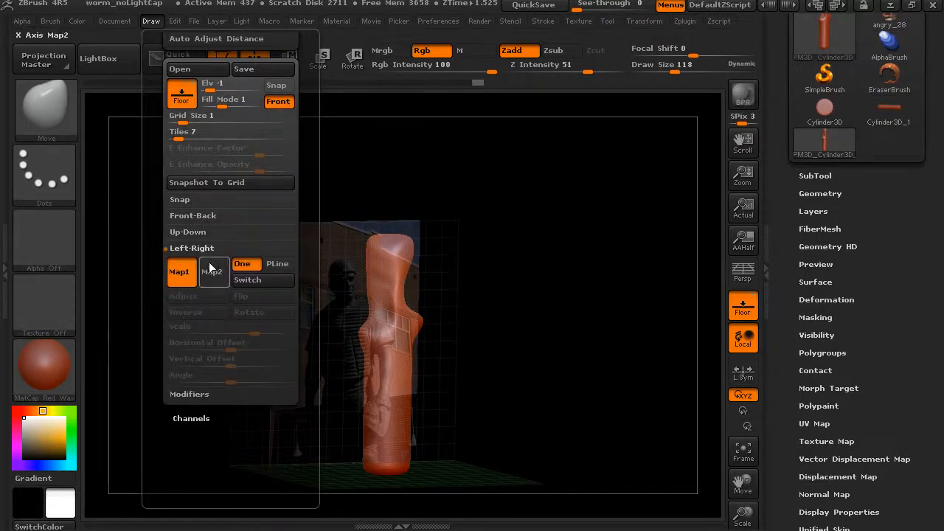
pyautogui.click(189, 275)
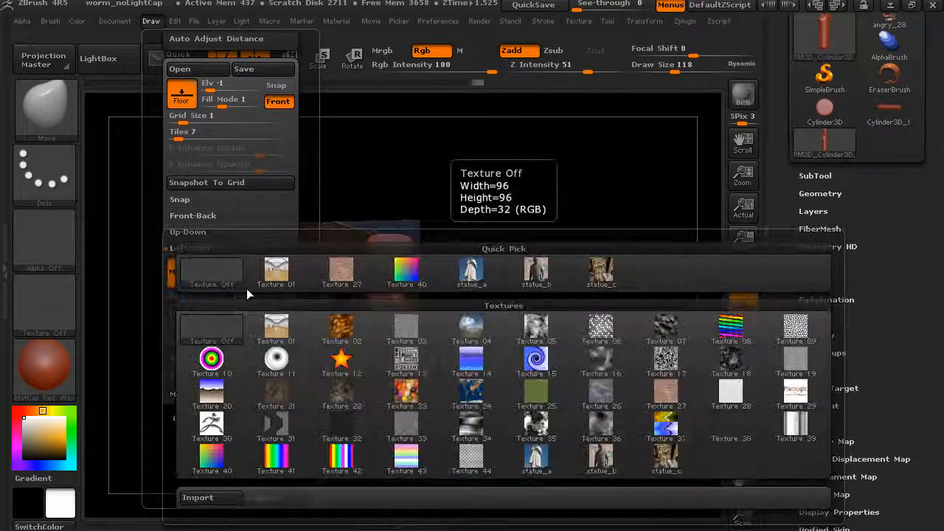
pyautogui.click(594, 285)
# - Pull the mesh outward around head height from the side to follow the statue_c reference image
pyautogui.moveTo(563, 308); pyautogui.dragTo(586, 280)
pyautogui.moveTo(344, 329); pyautogui.dragTo(614, 264)
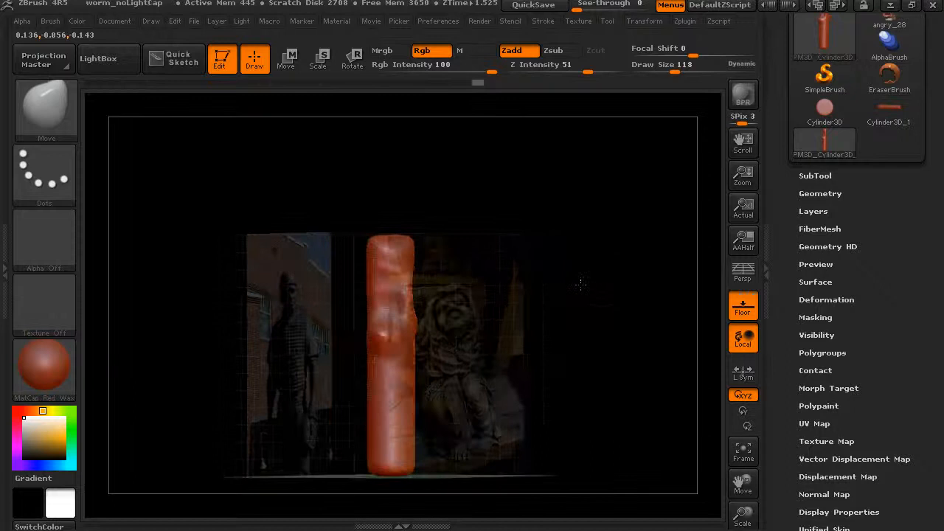
pyautogui.moveTo(583, 279); pyautogui.dragTo(527, 288)
pyautogui.moveTo(315, 303); pyautogui.dragTo(325, 299)
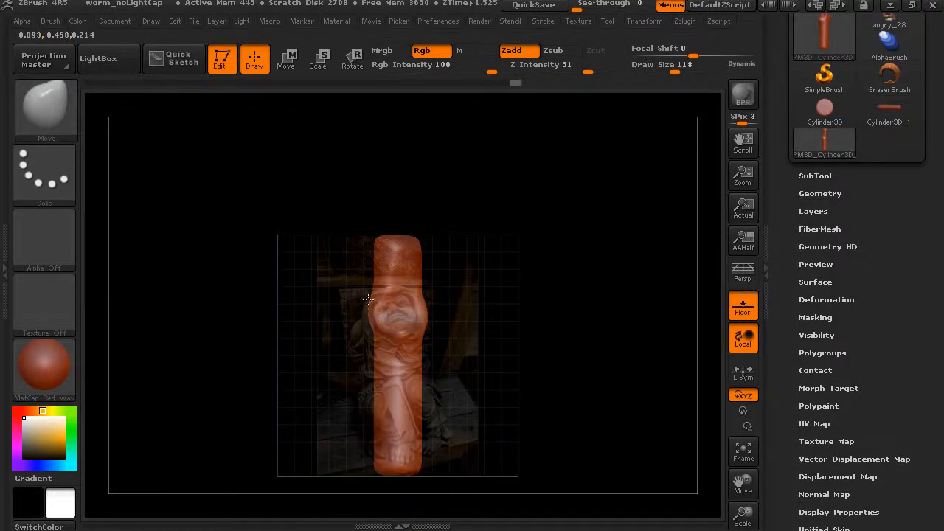
pyautogui.moveTo(527, 219); pyautogui.dragTo(440, 212)
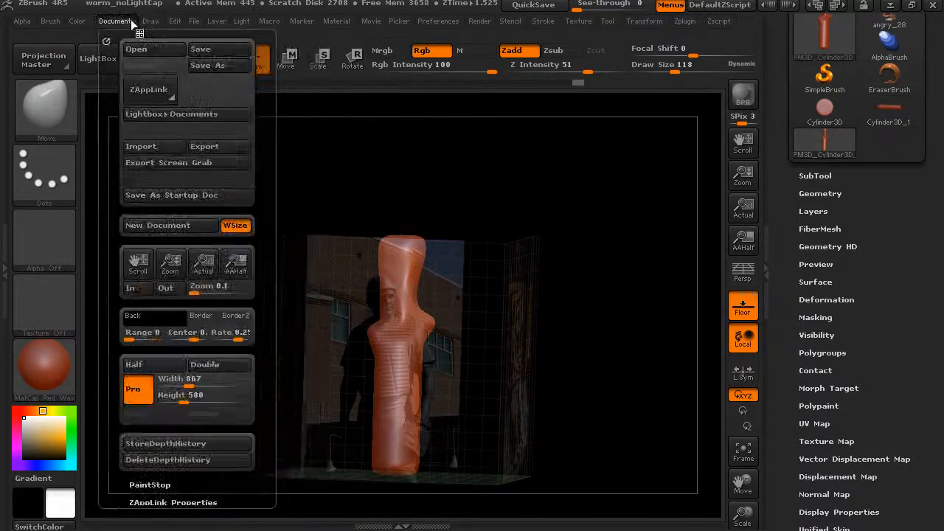
# - Hide the floor grid with its reference images and show it again
pyautogui.moveTo(144, 20)
pyautogui.moveTo(155, 321); pyautogui.dragTo(160, 235)
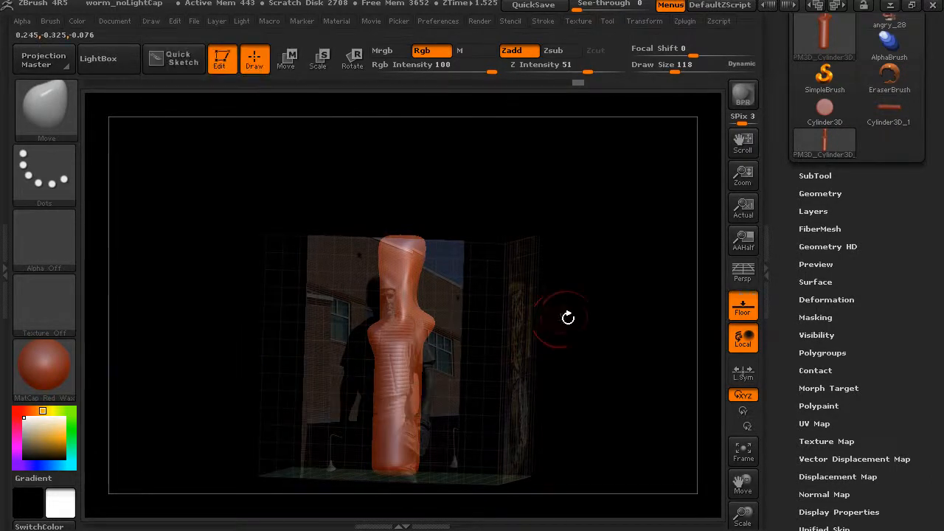
pyautogui.moveTo(489, 334); pyautogui.dragTo(569, 298)
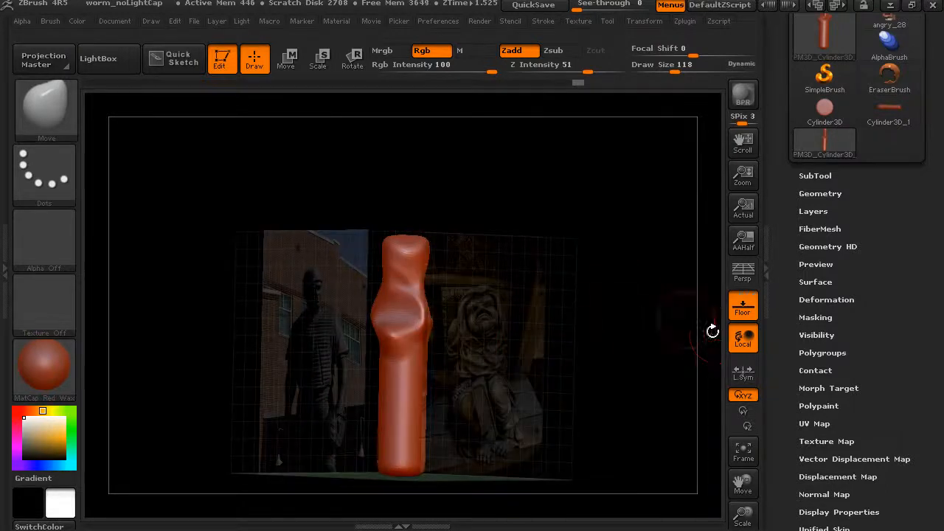
pyautogui.click(743, 306)
pyautogui.click(743, 305)
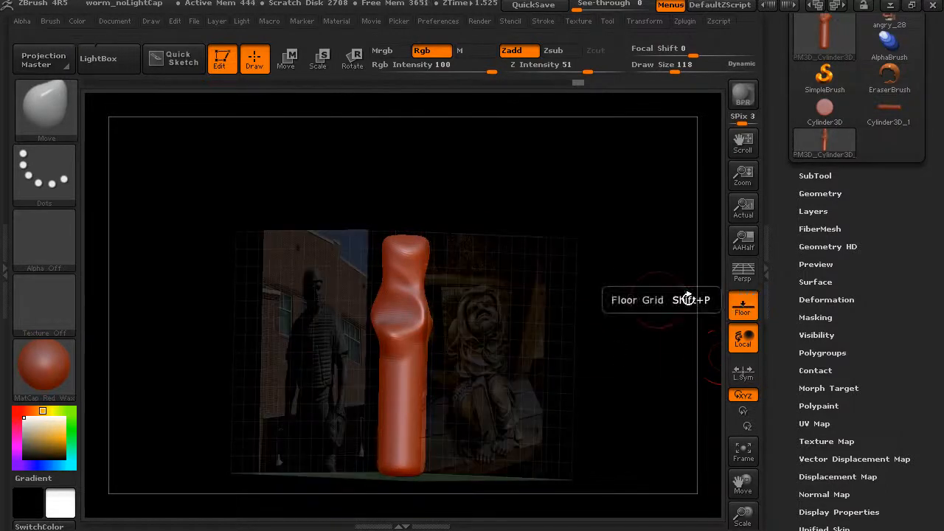
pyautogui.moveTo(623, 324); pyautogui.dragTo(506, 283)
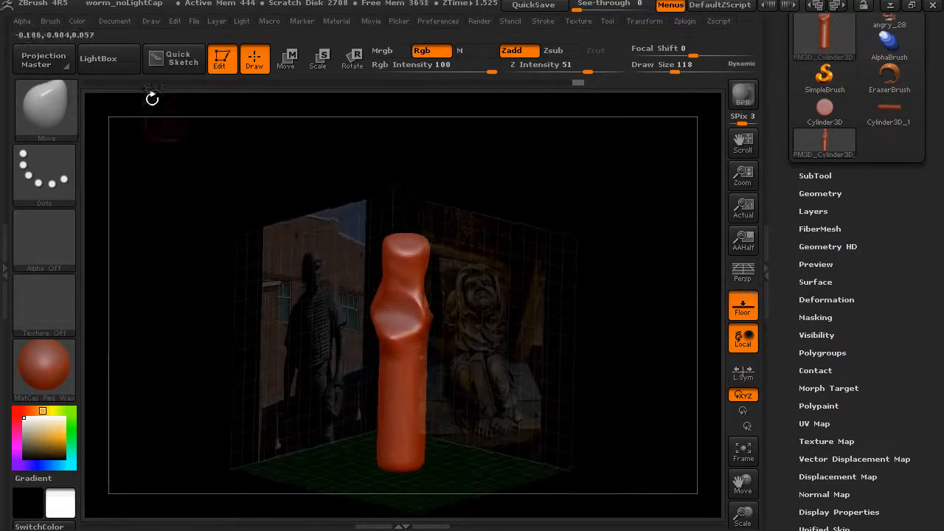
# - Examine the image map options for the floor grid's Up-Down axis
pyautogui.click(151, 21)
pyautogui.moveTo(310, 278); pyautogui.dragTo(320, 155)
pyautogui.click(205, 238)
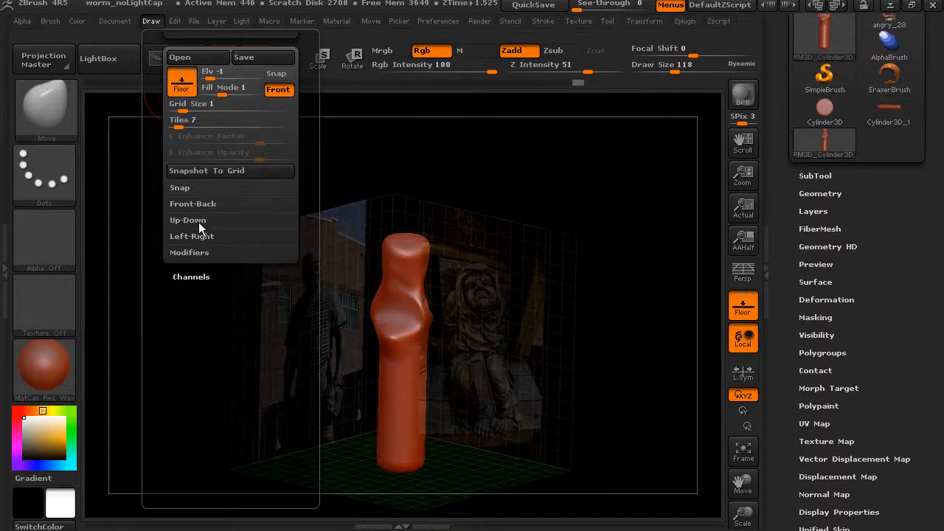
pyautogui.click(198, 222)
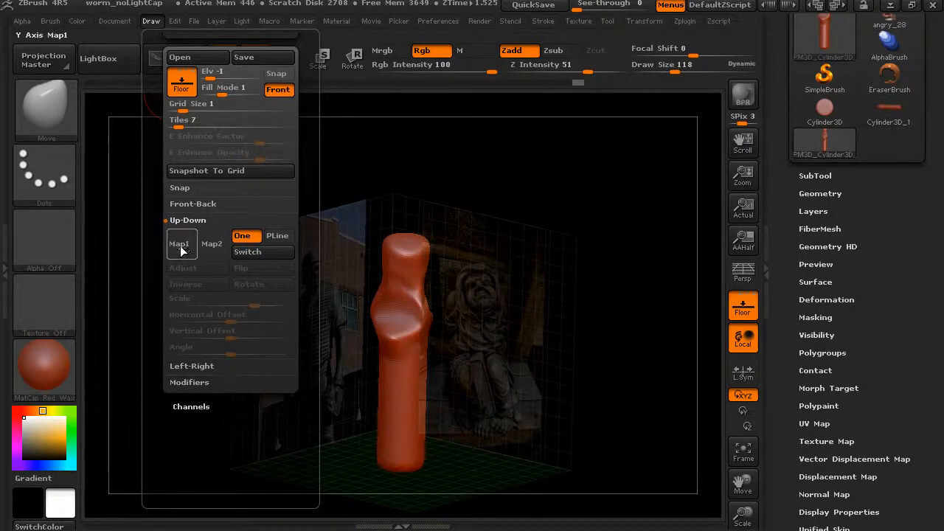
pyautogui.click(194, 222)
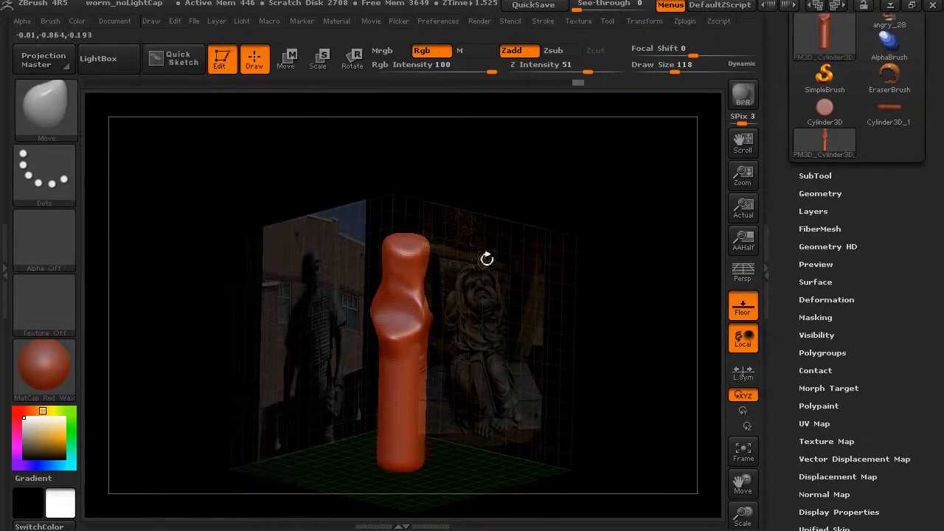
pyautogui.click(151, 21)
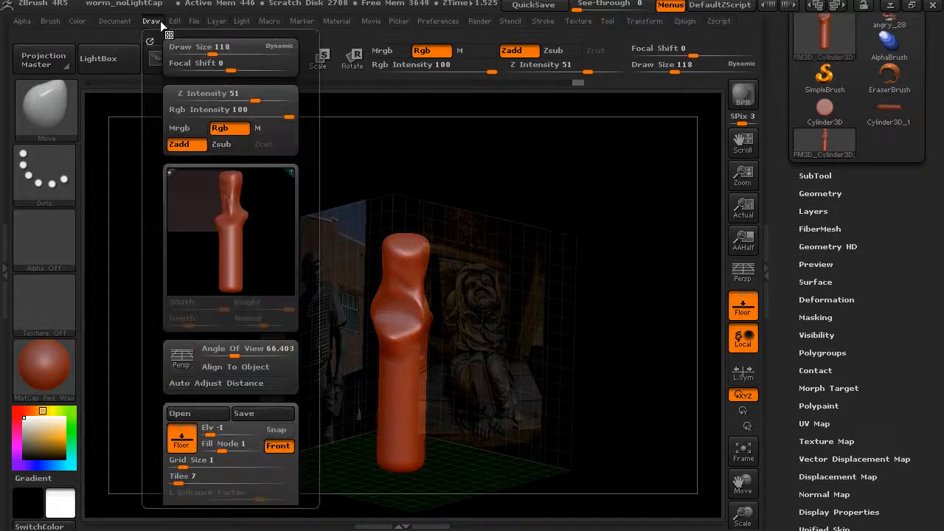
pyautogui.moveTo(501, 197)
pyautogui.mouseDown()
pyautogui.moveTo(472, 160)
pyautogui.moveTo(514, 169)
pyautogui.moveTo(504, 107)
pyautogui.mouseUp()
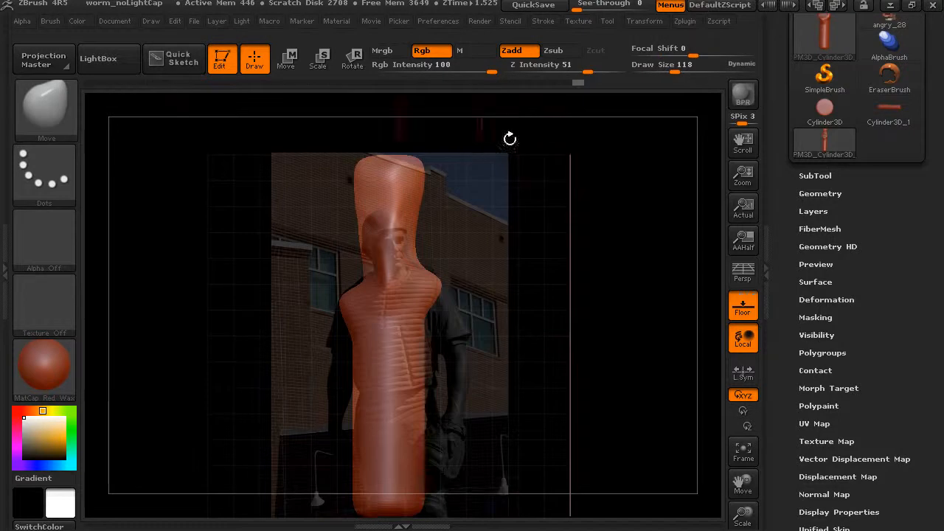
pyautogui.click(151, 22)
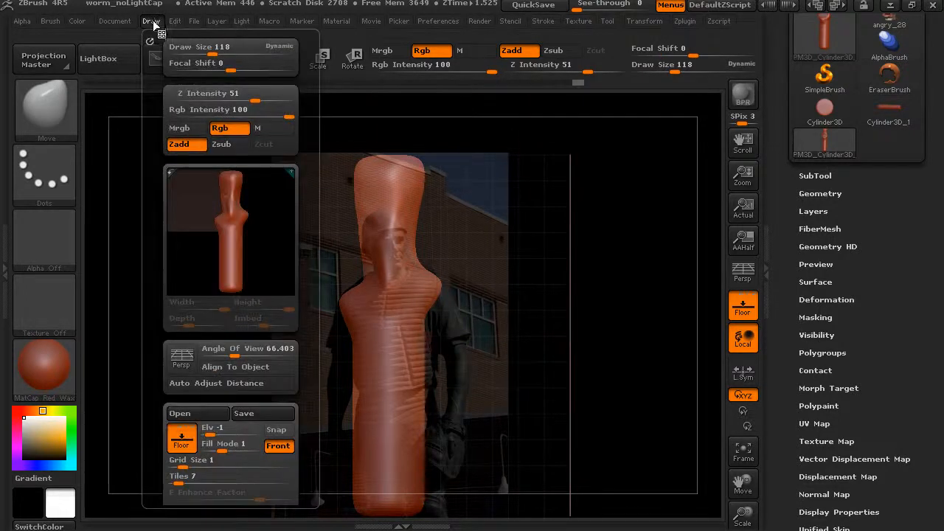
# - Switch the active tool to the angry_28 model and bring its whole head into view
pyautogui.moveTo(788, 113); pyautogui.dragTo(793, 194)
pyautogui.moveTo(886, 171); pyautogui.dragTo(558, 212)
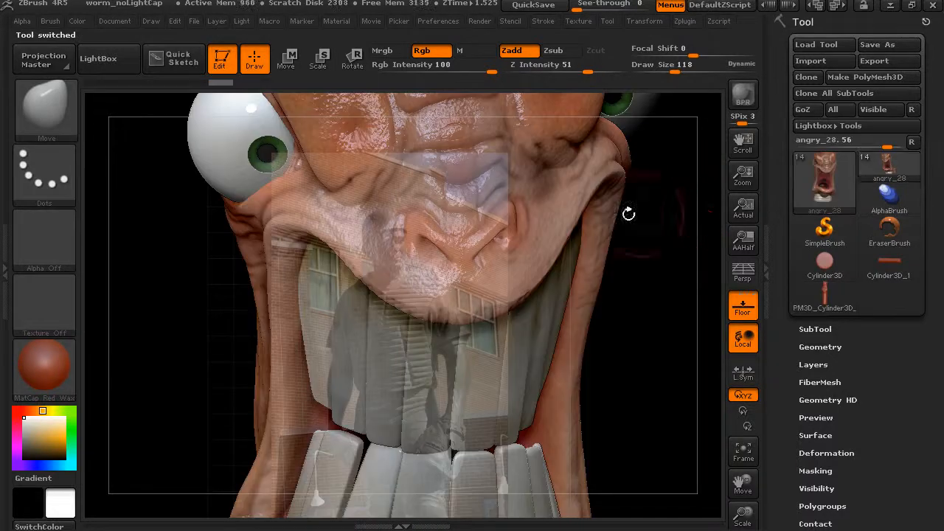
pyautogui.keyDown('alt'); pyautogui.moveTo(627, 340); pyautogui.dragTo(284, 146); pyautogui.keyUp('alt')
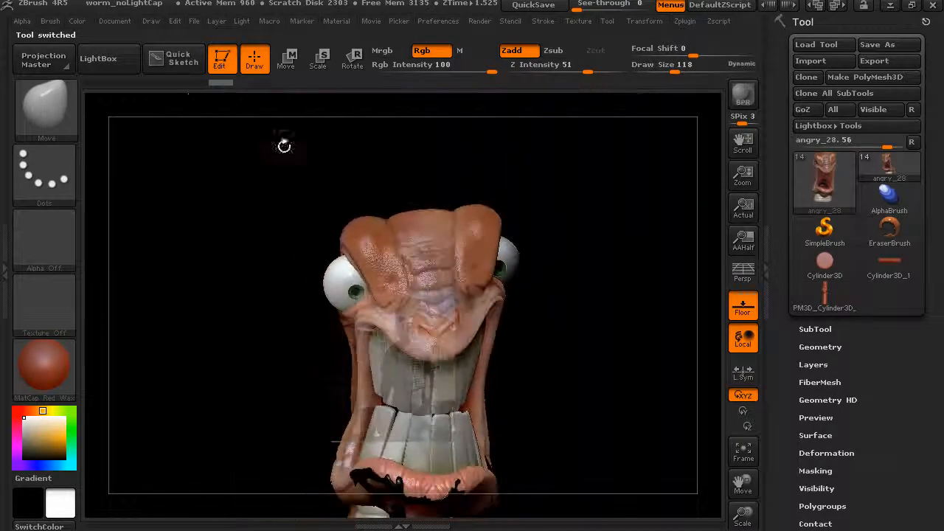
# - Remove the reference image from the floor grid's Left-Right axis by setting its first map to Texture Off
pyautogui.click(155, 22)
pyautogui.moveTo(144, 195); pyautogui.dragTo(159, 76)
pyautogui.click(193, 256)
pyautogui.click(191, 258)
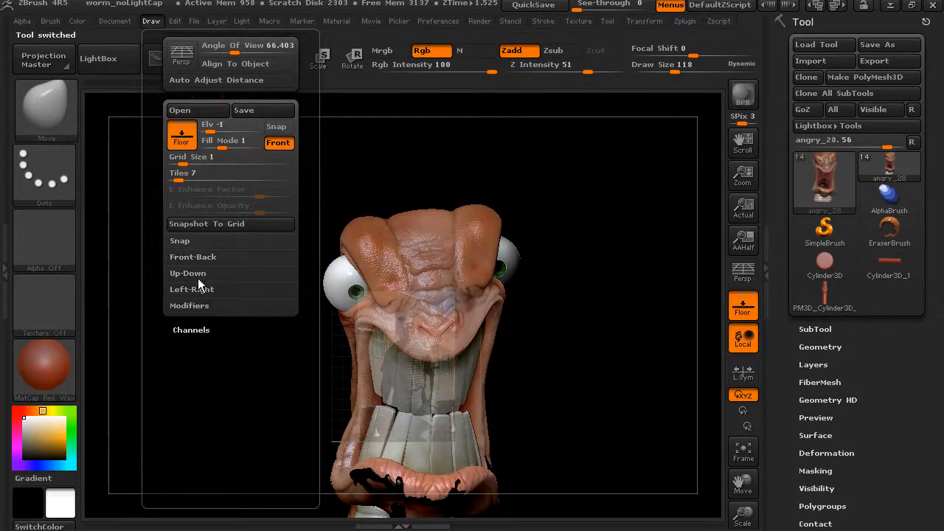
pyautogui.click(194, 289)
pyautogui.click(192, 315)
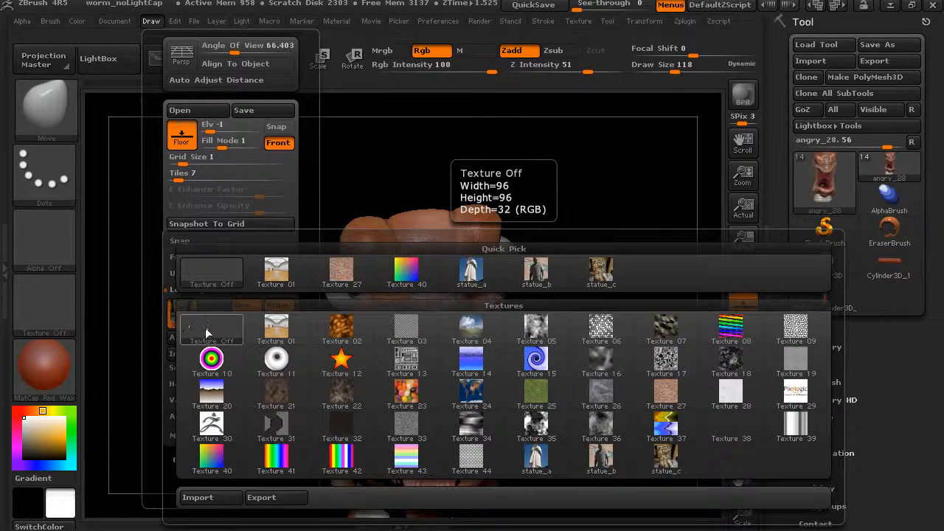
pyautogui.click(204, 330)
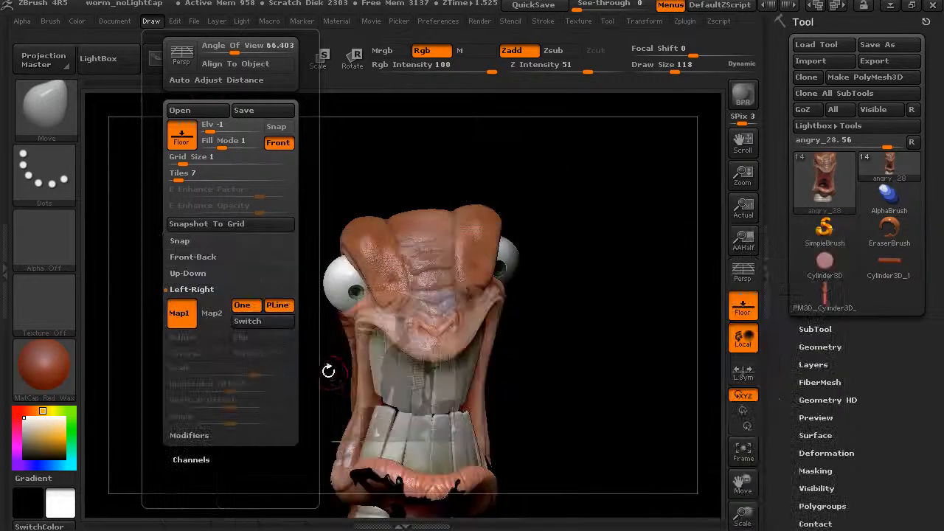
pyautogui.click(192, 291)
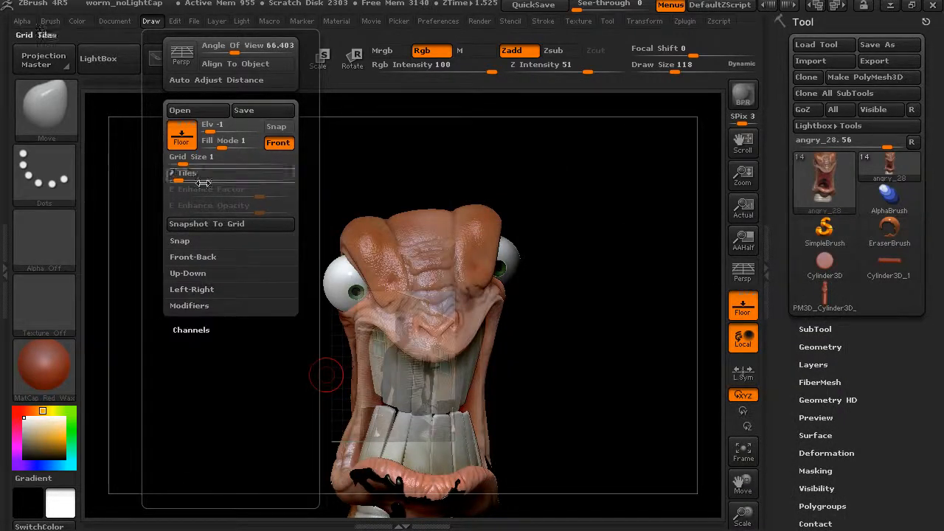
# - Clear the Front-Back axis reference image by setting its first map to Texture Off
pyautogui.click(193, 257)
pyautogui.click(191, 285)
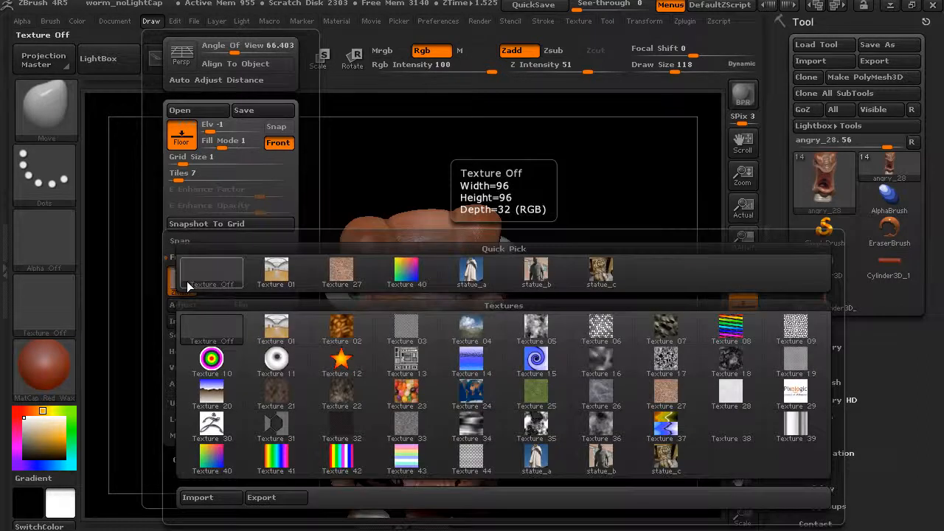
pyautogui.click(201, 327)
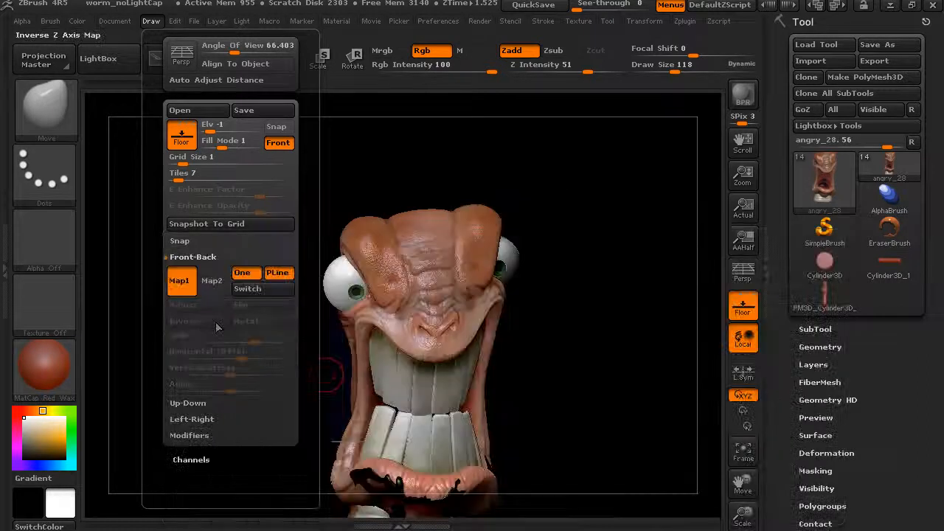
pyautogui.click(196, 255)
# - Hide the floor grid and capture snapshots of the whole angry_28 model and its base with Snapshot To Grid
pyautogui.moveTo(602, 308)
pyautogui.mouseDown()
pyautogui.moveTo(548, 290)
pyautogui.moveTo(549, 161)
pyautogui.mouseUp()
pyautogui.keyDown('alt'); pyautogui.moveTo(594, 253); pyautogui.dragTo(561, 246); pyautogui.keyUp('alt')
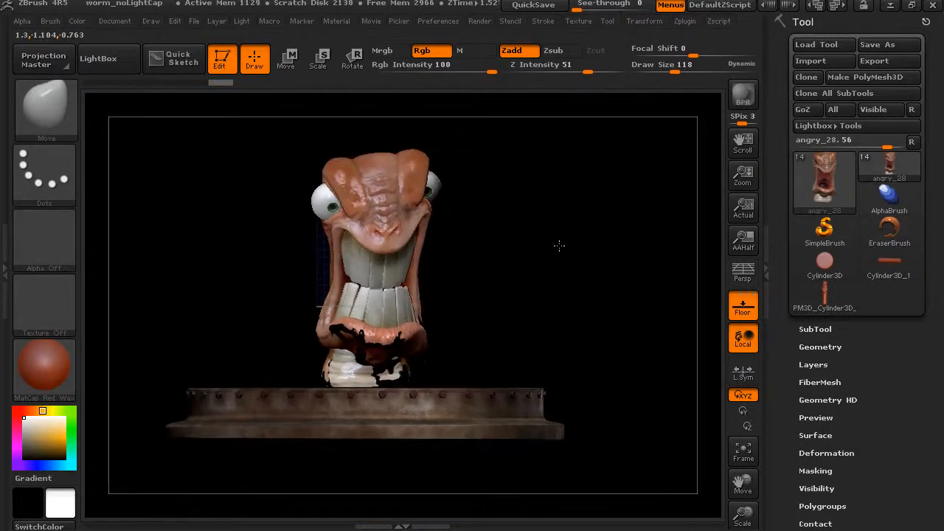
pyautogui.click(743, 305)
pyautogui.click(193, 22)
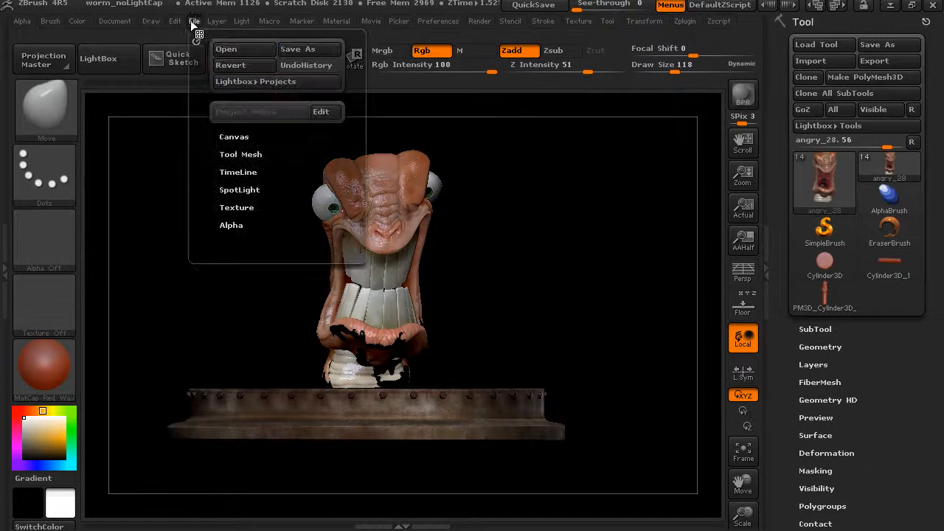
pyautogui.click(148, 22)
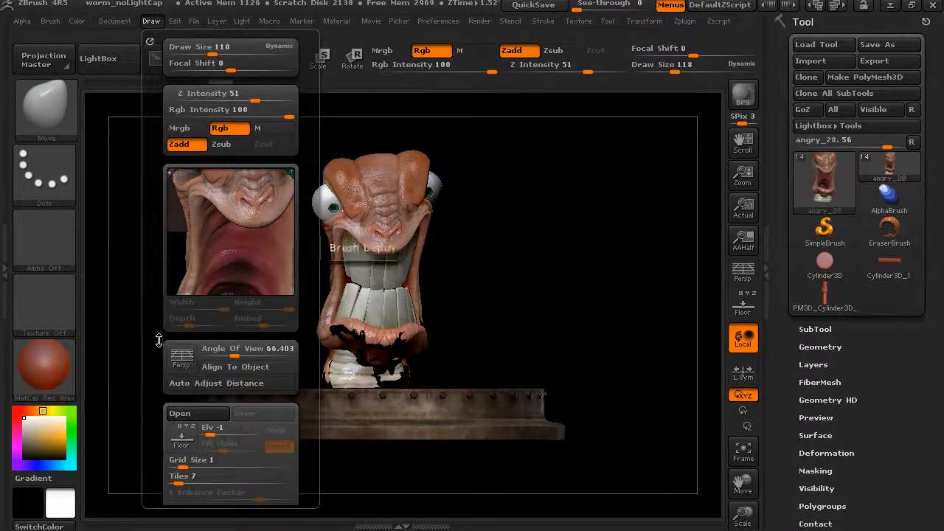
pyautogui.moveTo(161, 296); pyautogui.dragTo(166, 247)
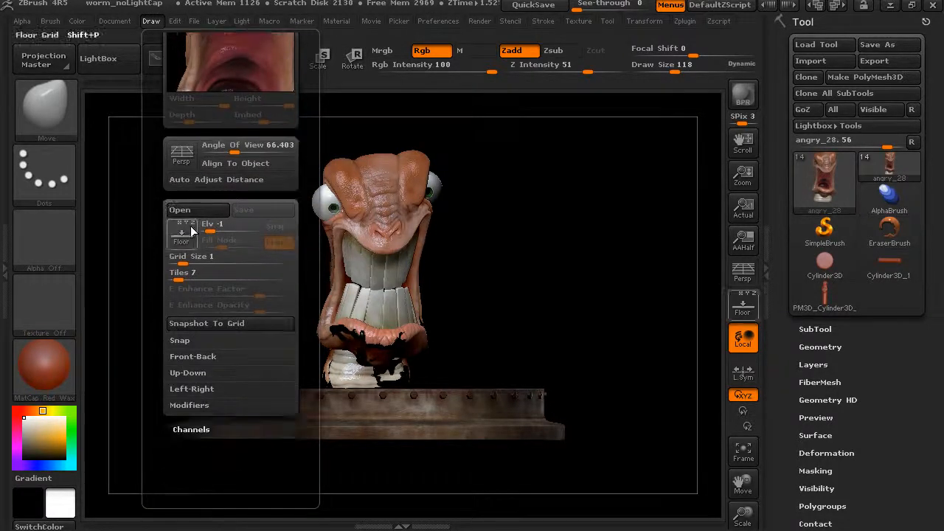
pyautogui.click(206, 324)
pyautogui.moveTo(599, 313); pyautogui.dragTo(524, 251)
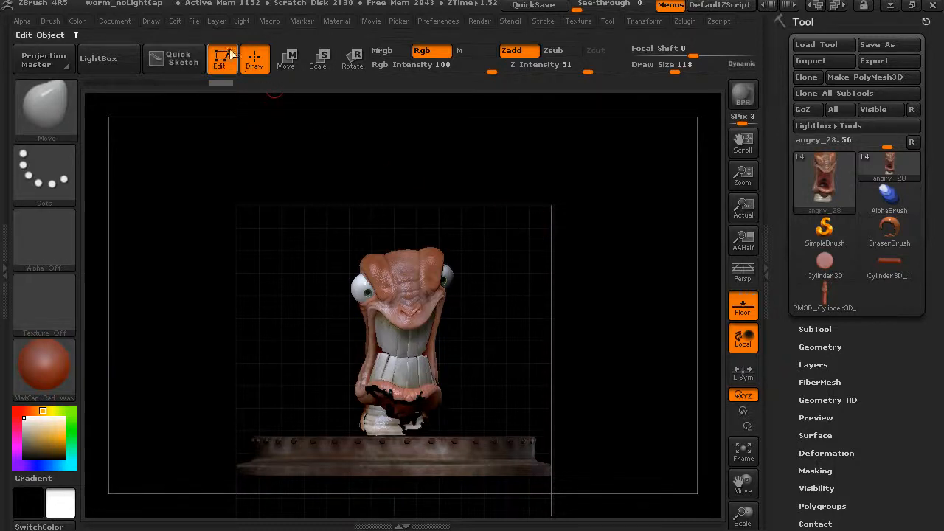
# - Examine the two snapshot maps assigned to the floor grid's Front-Back axis
pyautogui.click(173, 20)
pyautogui.moveTo(149, 21)
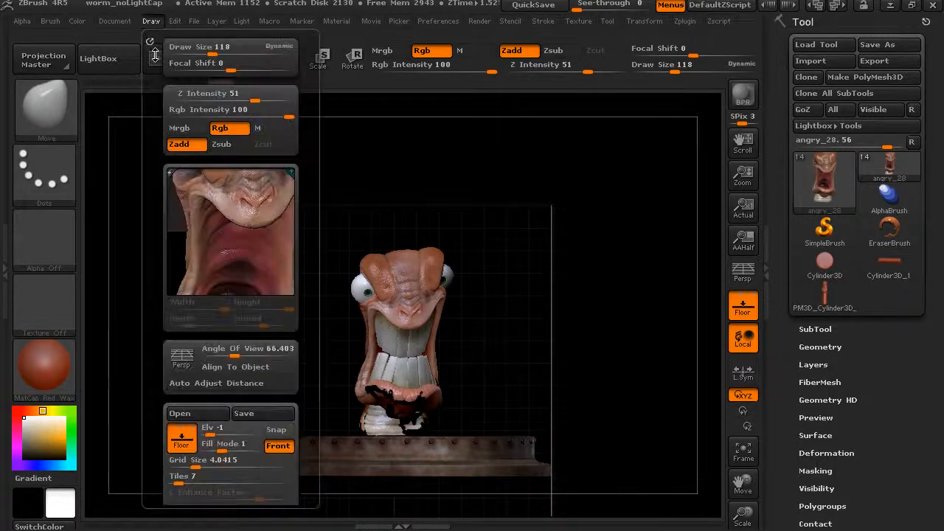
pyautogui.moveTo(150, 301); pyautogui.dragTo(168, 186)
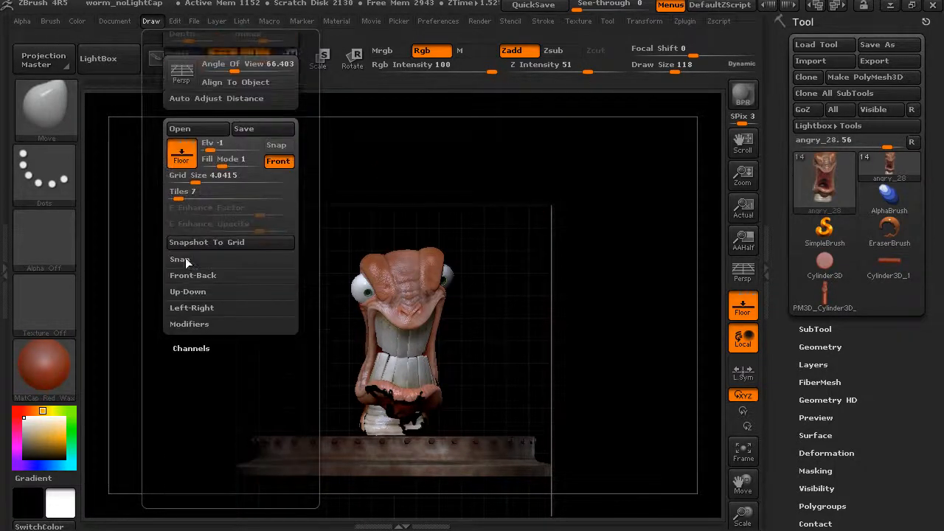
pyautogui.click(192, 276)
pyautogui.moveTo(189, 295)
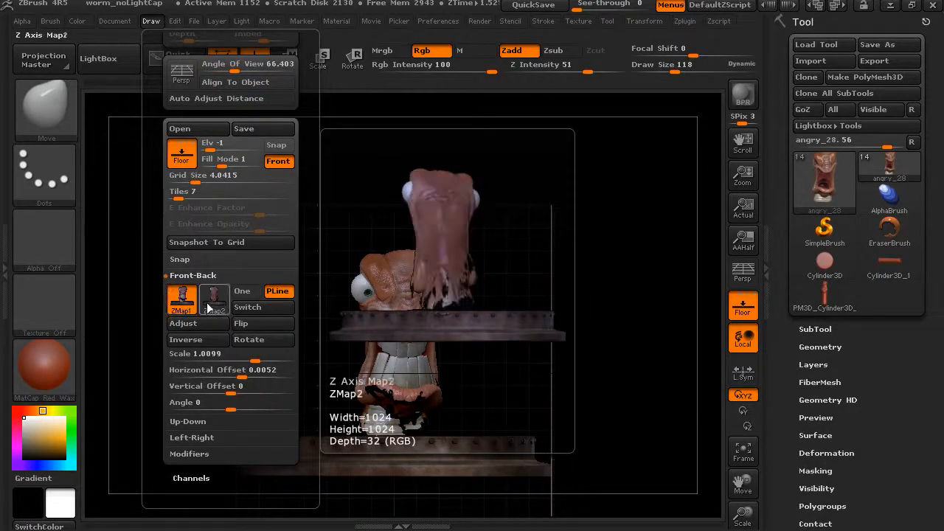
pyautogui.moveTo(615, 228)
pyautogui.mouseDown()
pyautogui.moveTo(691, 242)
pyautogui.moveTo(547, 219)
pyautogui.moveTo(335, 110)
pyautogui.mouseUp()
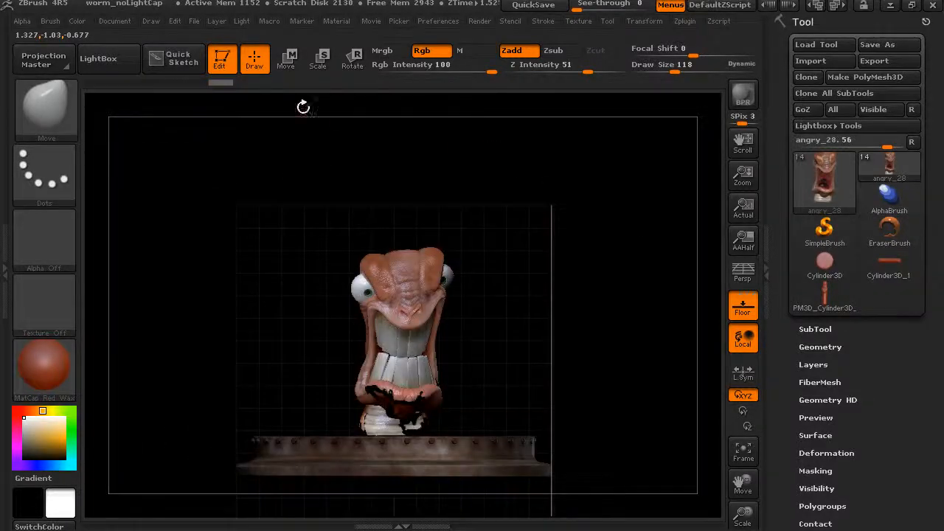
# - Swap the two snapshot maps of the Front-Back axis and swap them back
pyautogui.click(150, 21)
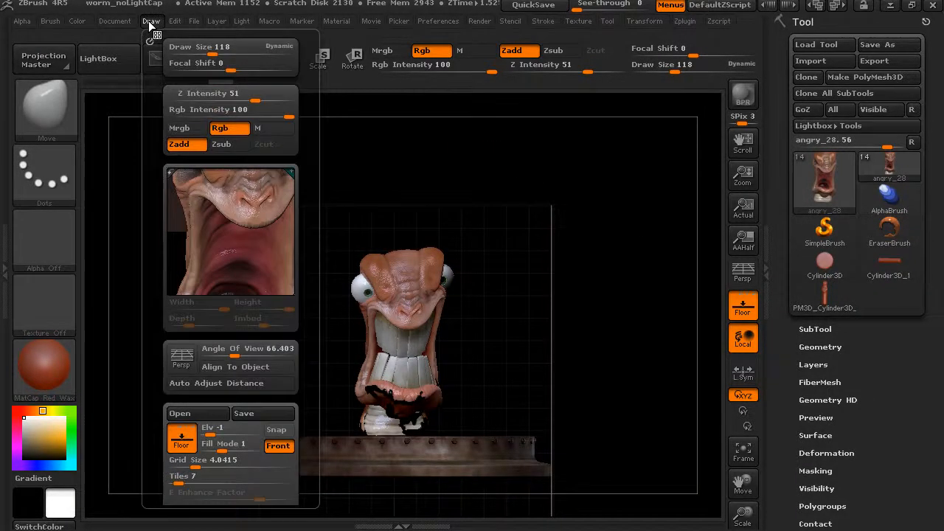
pyautogui.moveTo(160, 175); pyautogui.dragTo(147, 70)
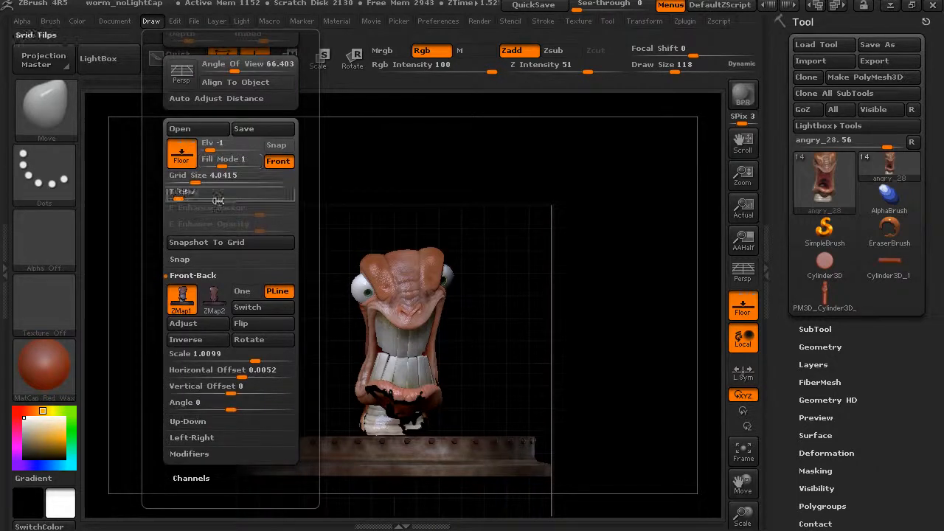
pyautogui.click(248, 308)
pyautogui.click(248, 310)
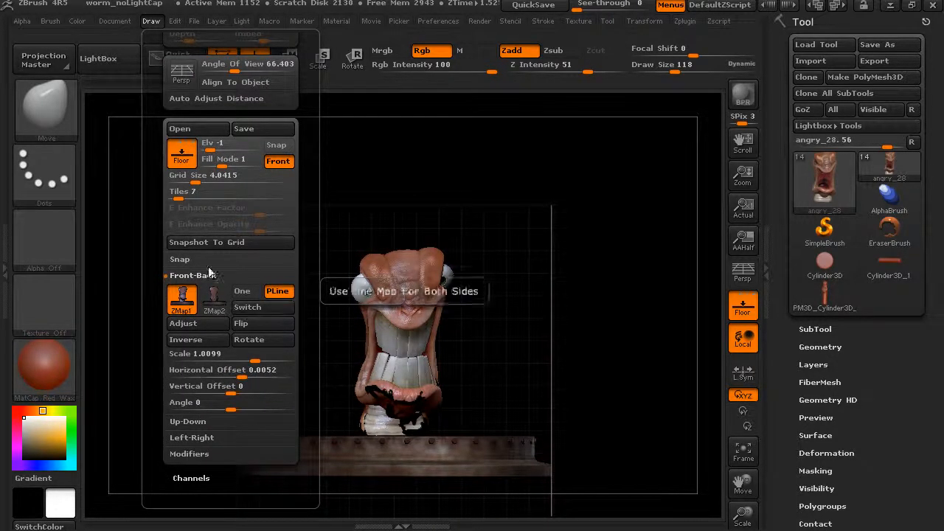
pyautogui.moveTo(165, 325); pyautogui.dragTo(168, 271)
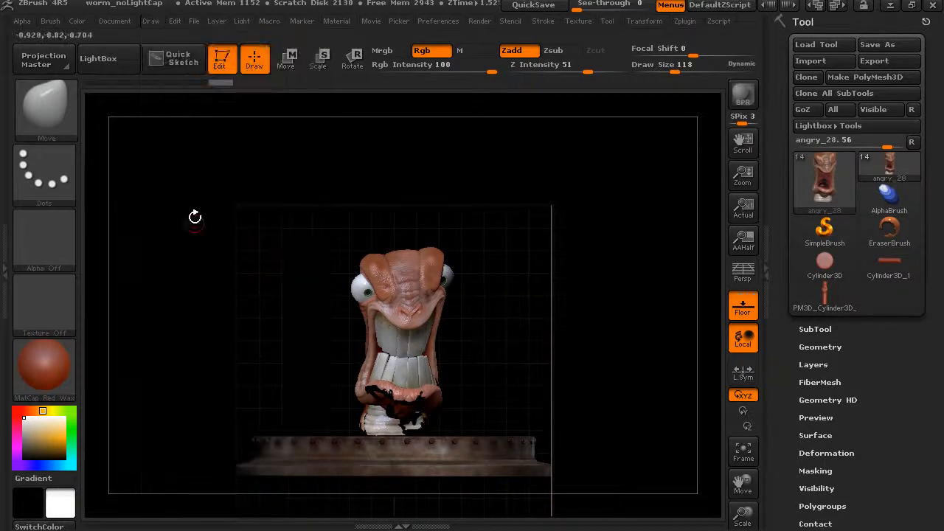
# - Turn on perspective and view the model with its grid snapshots from an angle
pyautogui.moveTo(628, 211); pyautogui.dragTo(667, 219)
pyautogui.keyDown('alt'); pyautogui.moveTo(657, 267); pyautogui.dragTo(578, 262); pyautogui.keyUp('alt')
pyautogui.click(747, 273)
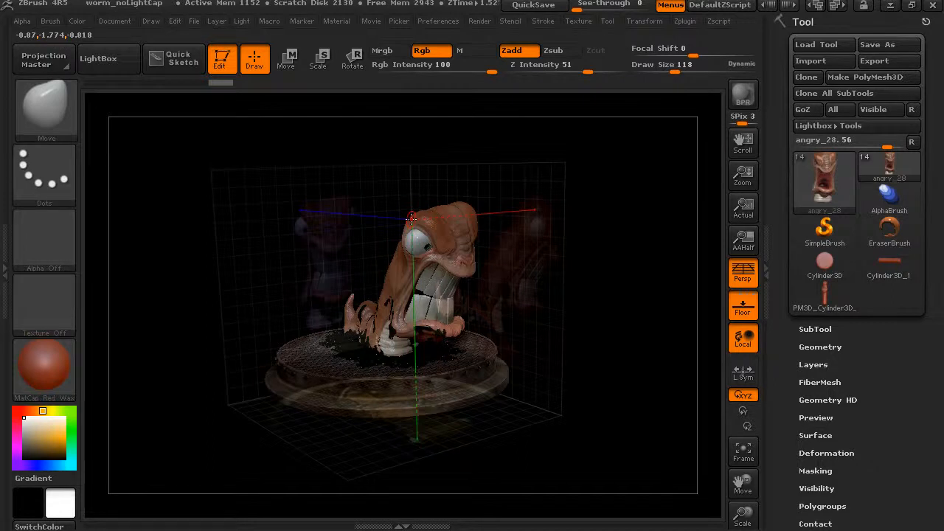
pyautogui.moveTo(534, 253)
pyautogui.mouseDown()
pyautogui.moveTo(540, 220)
pyautogui.moveTo(538, 240)
pyautogui.mouseUp()
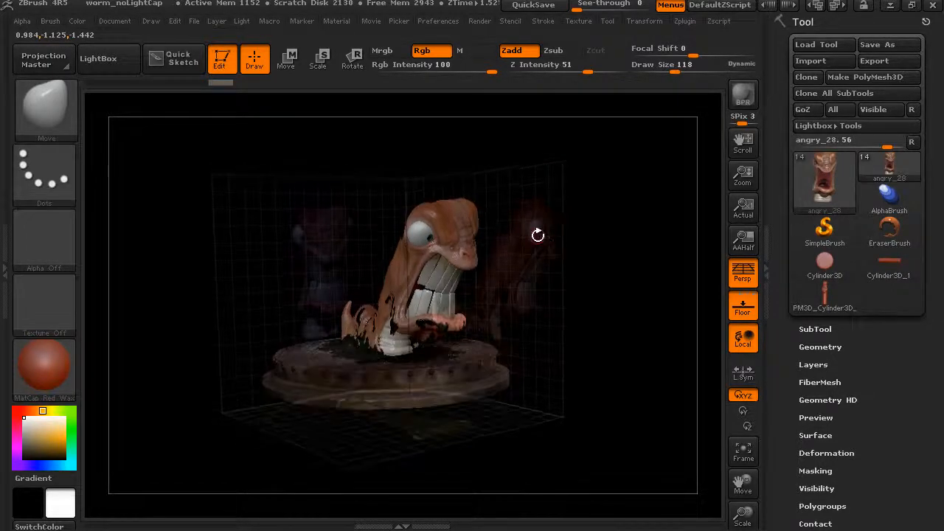